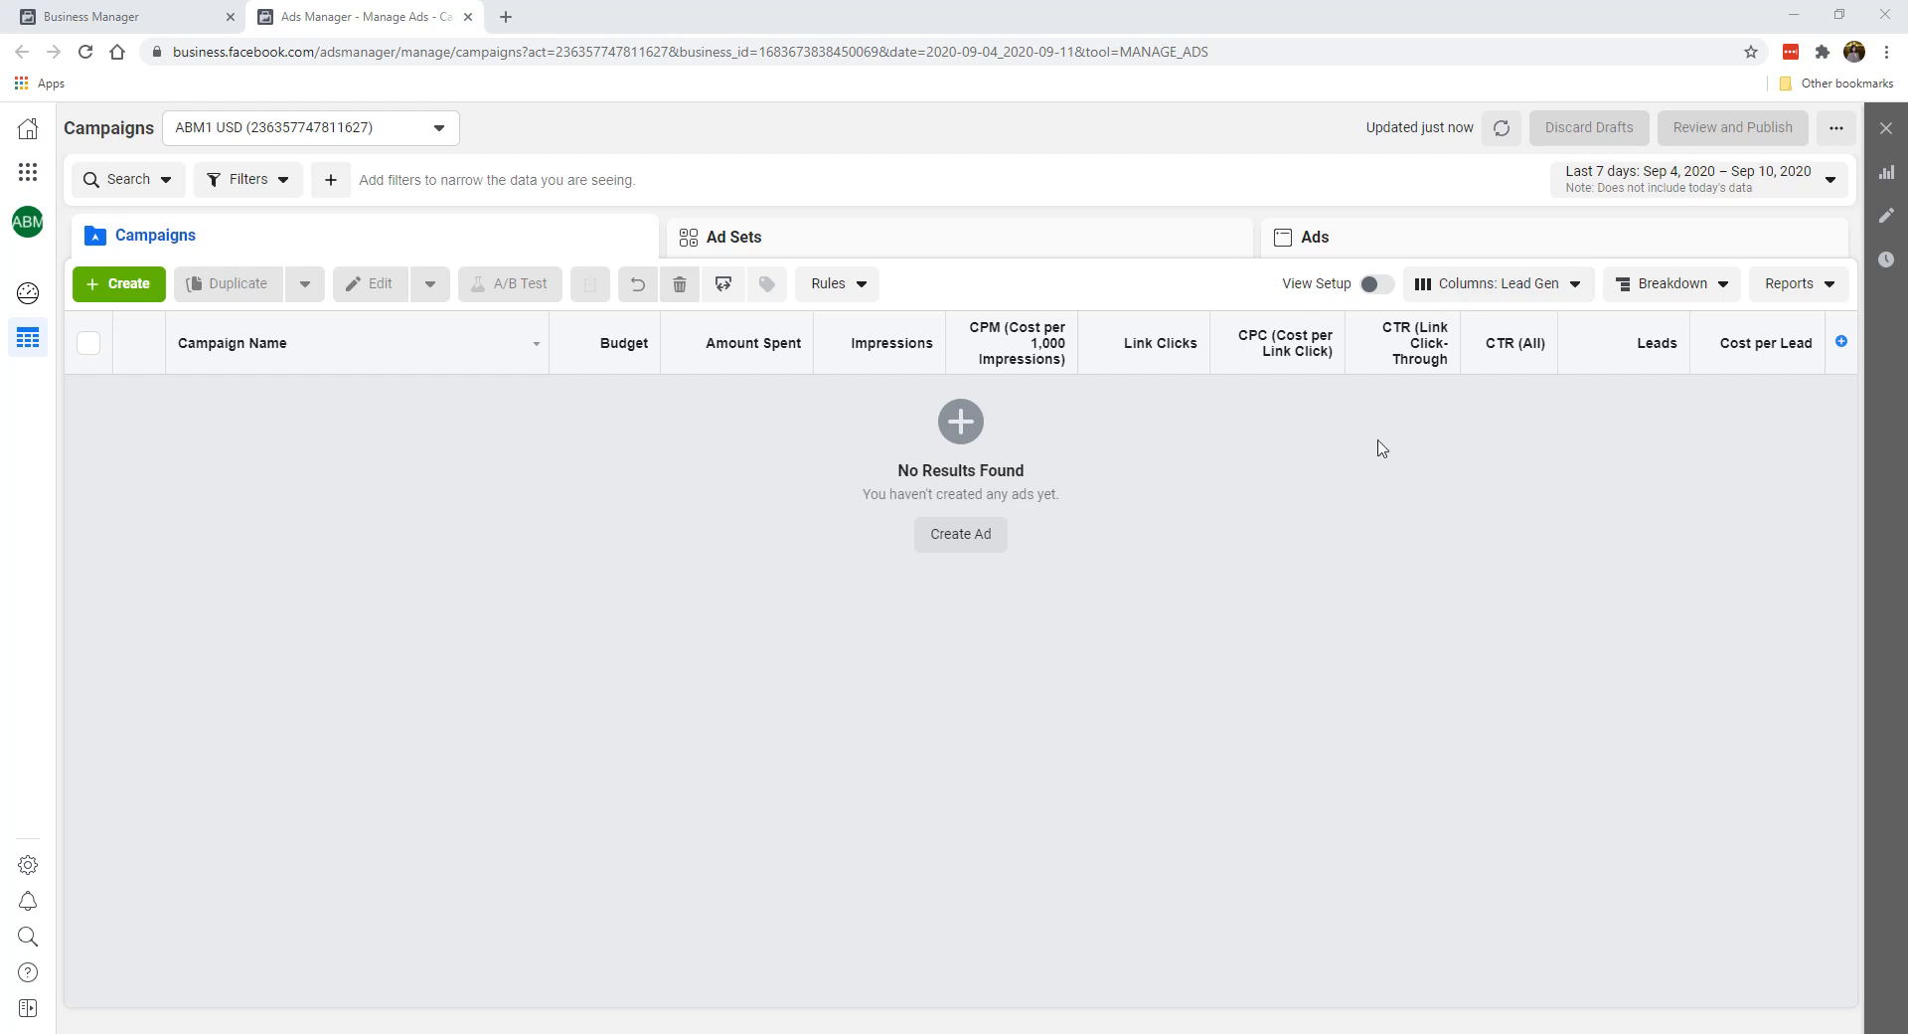
# Customize the campaign table's columns by removing Cost per Lead and Leads from the selected columns.
pyautogui.click(1498, 296)
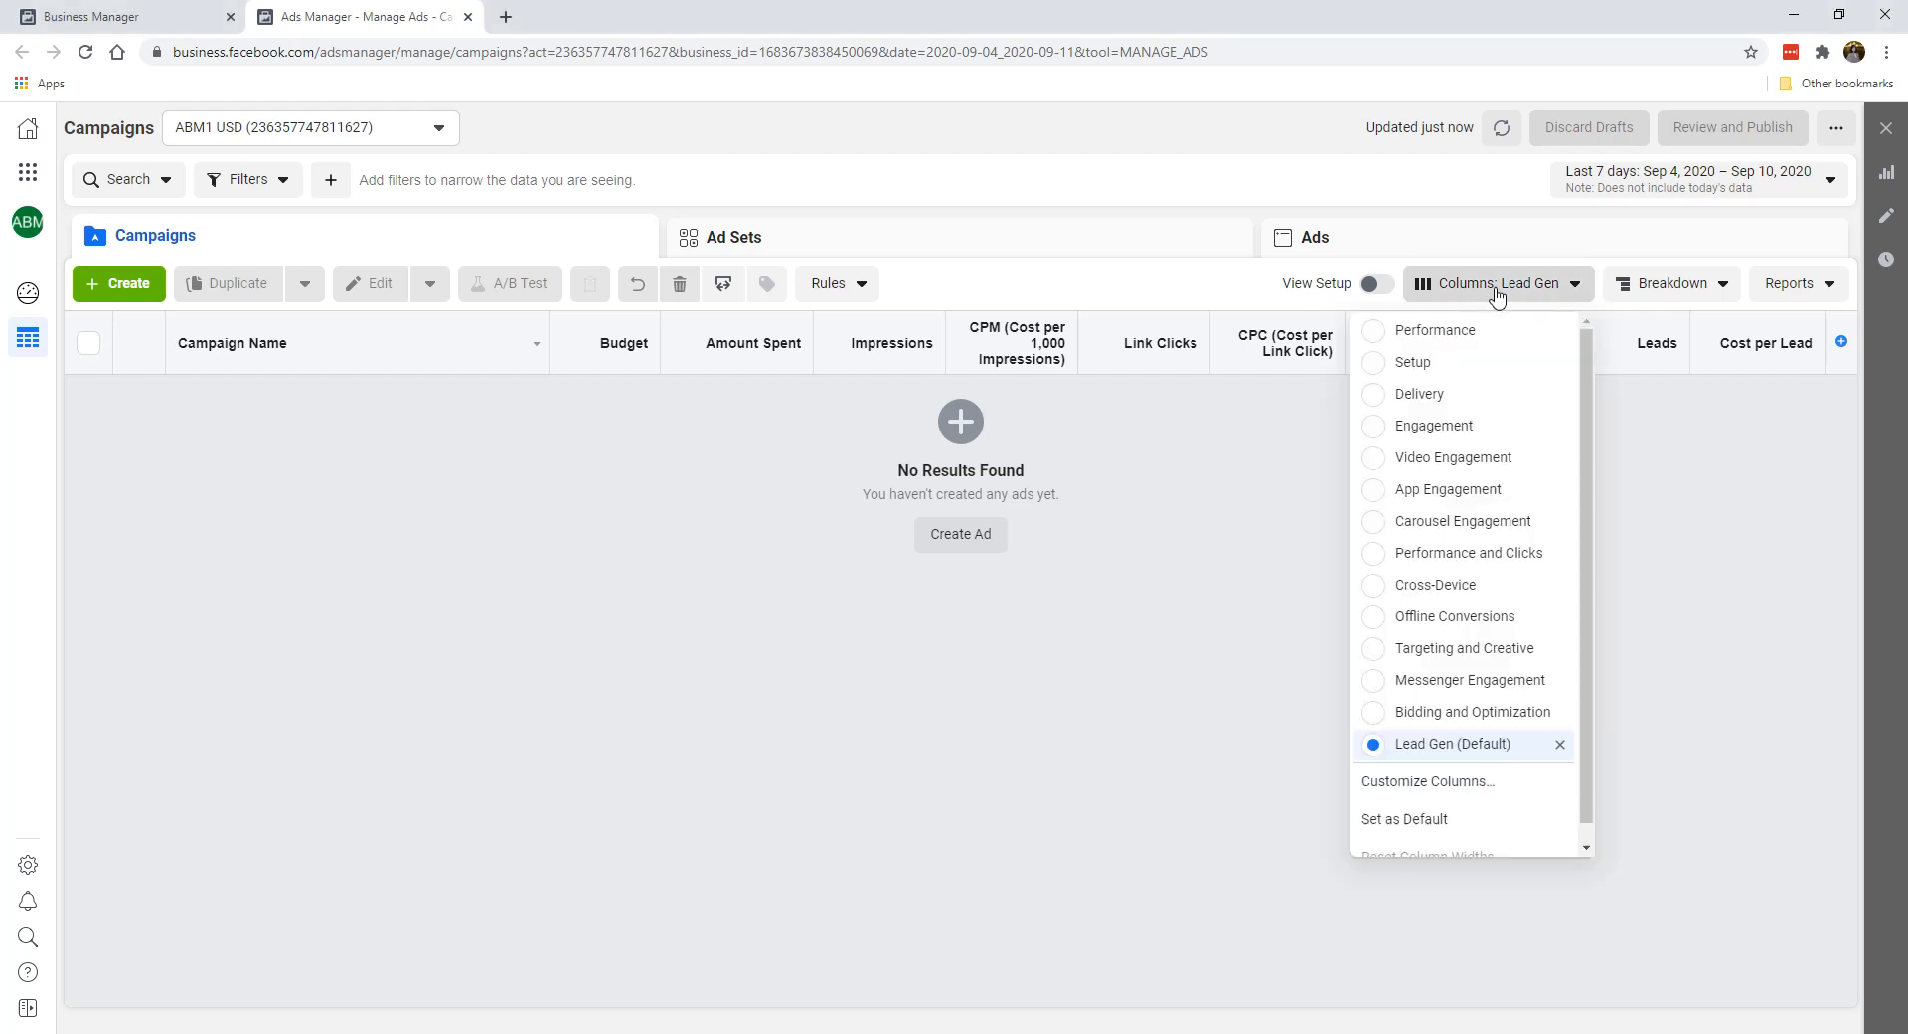
pyautogui.scroll(-1, 1441, 656)
pyautogui.click(1437, 767)
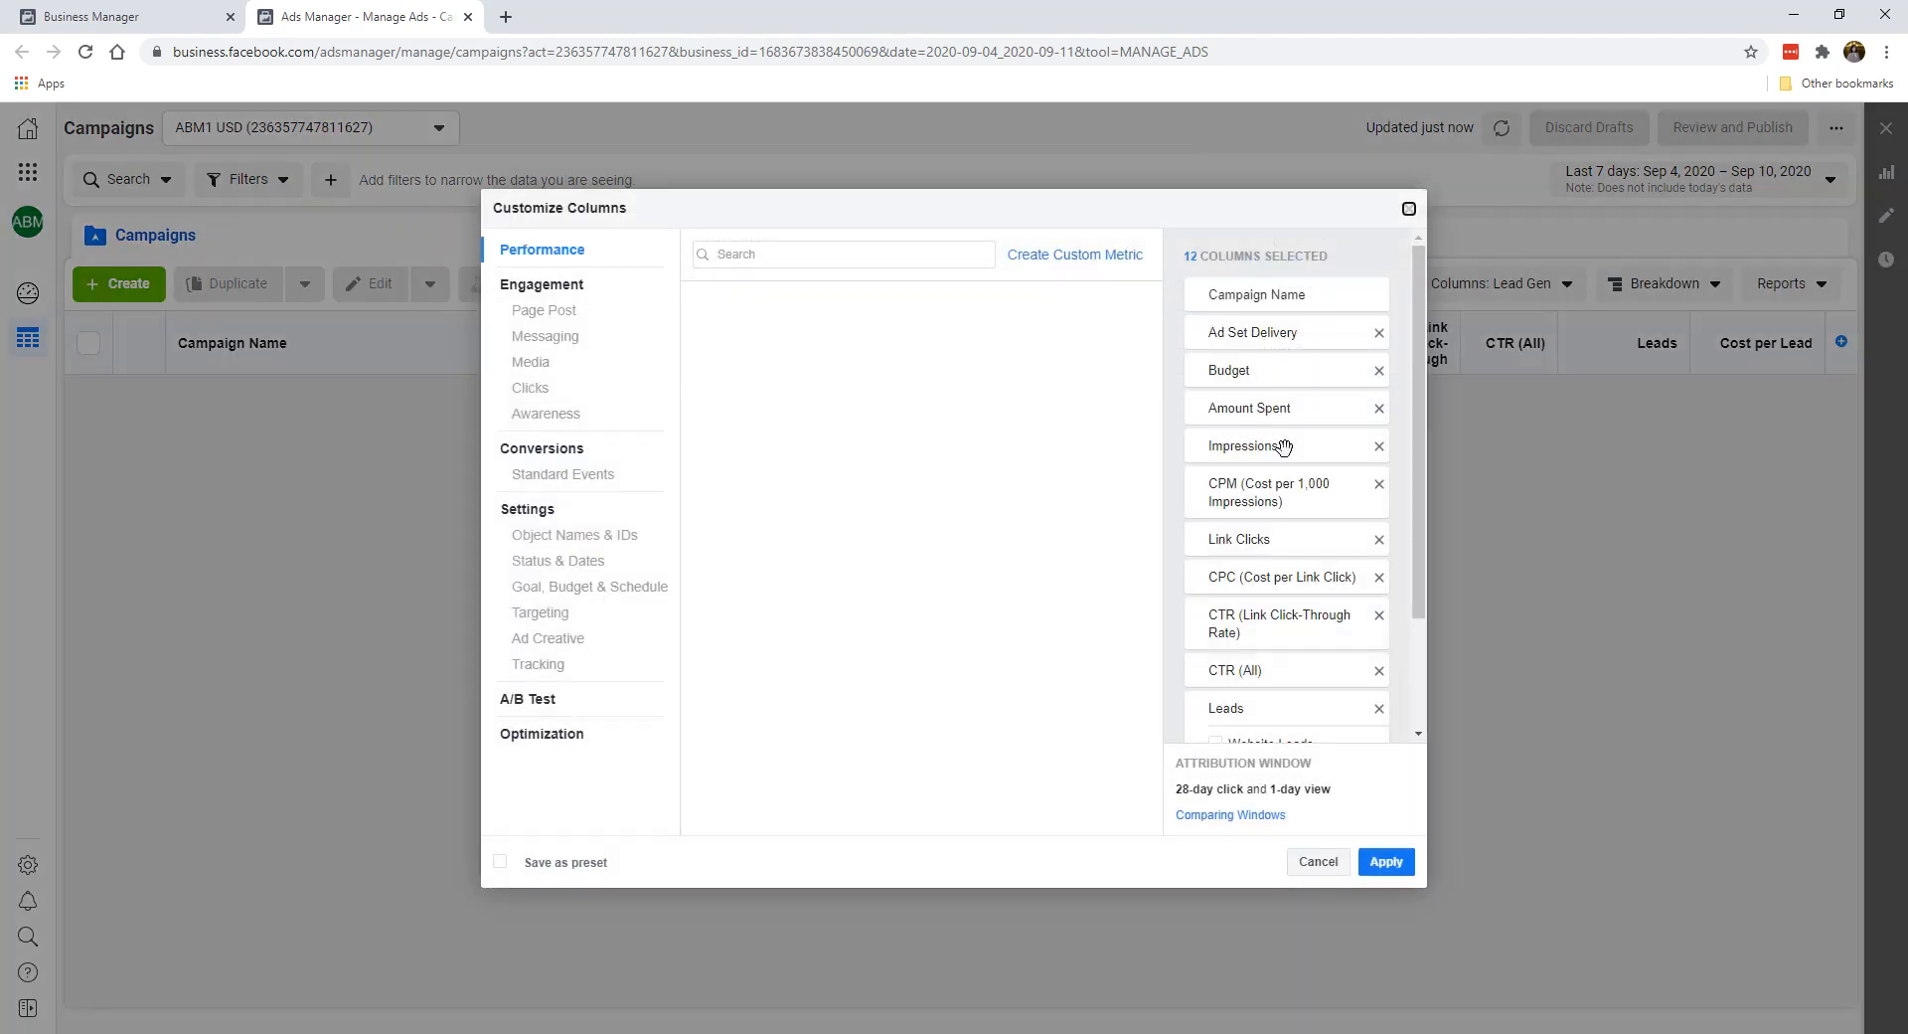
pyautogui.scroll(-2, 1312, 517)
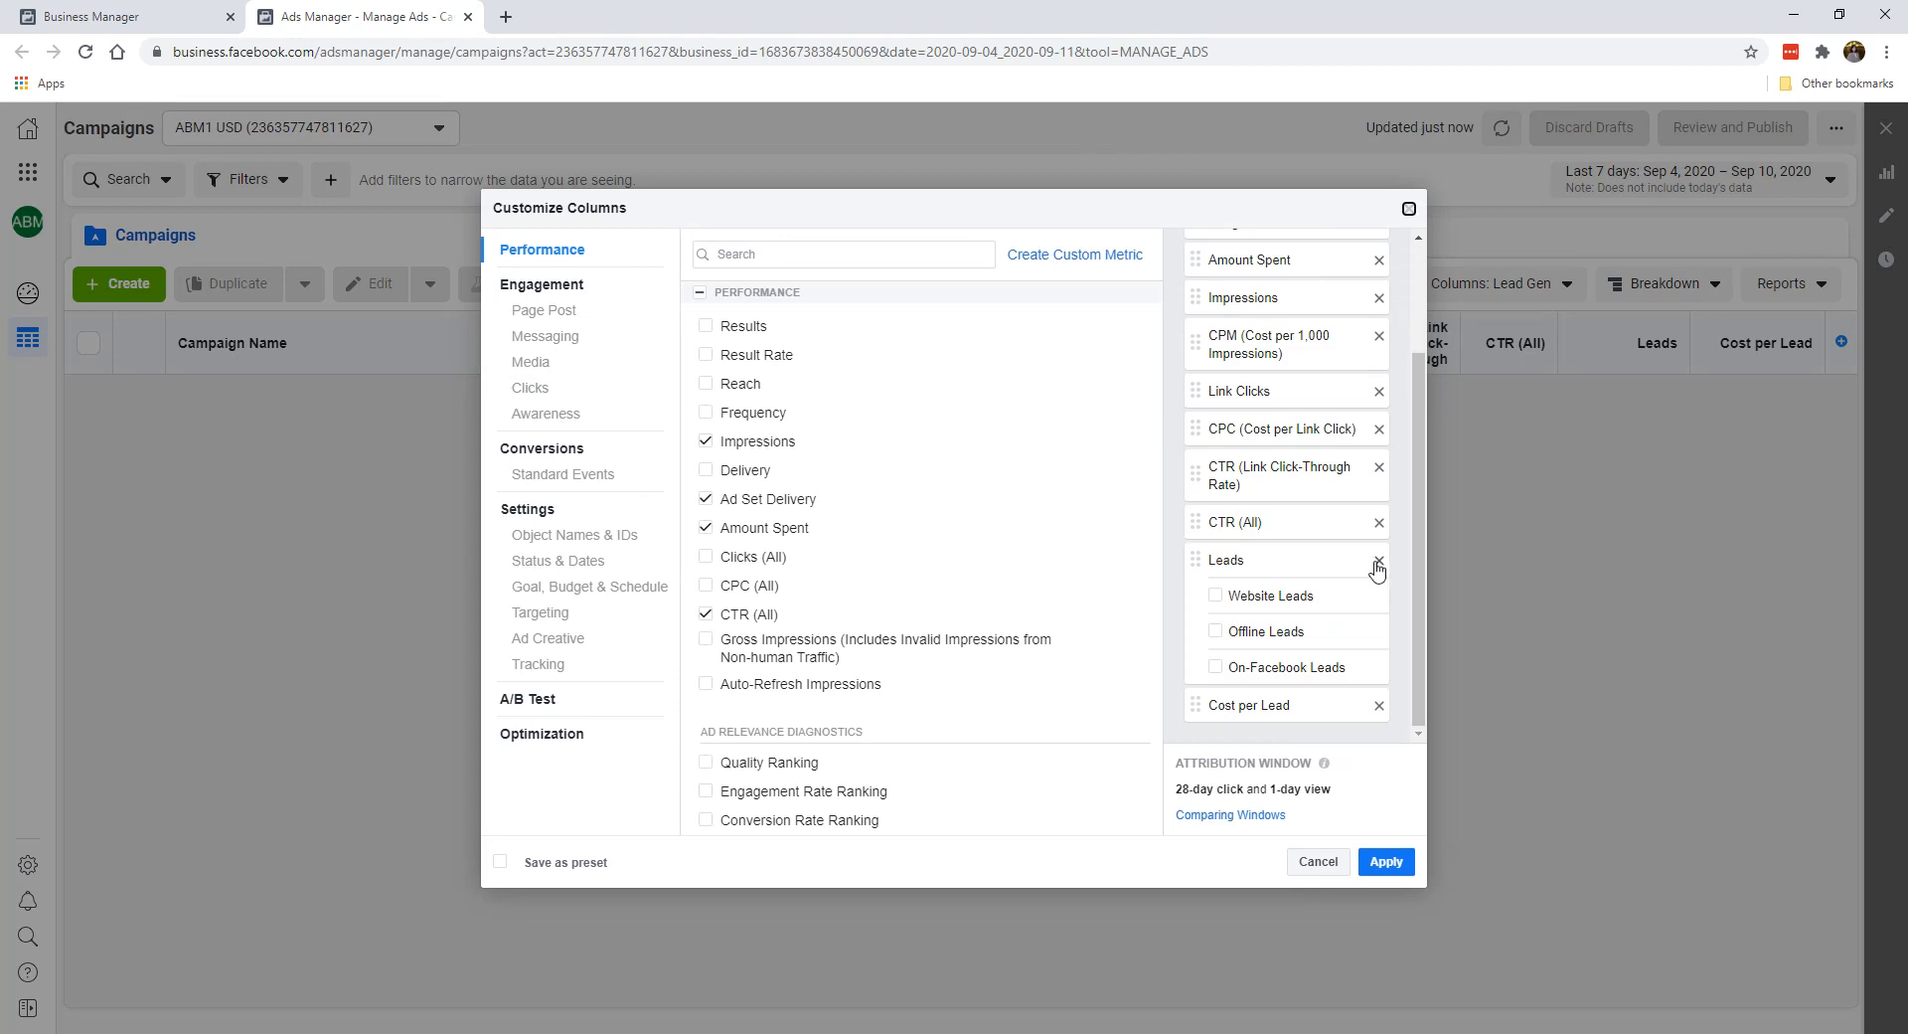
pyautogui.scroll(3, 1312, 449)
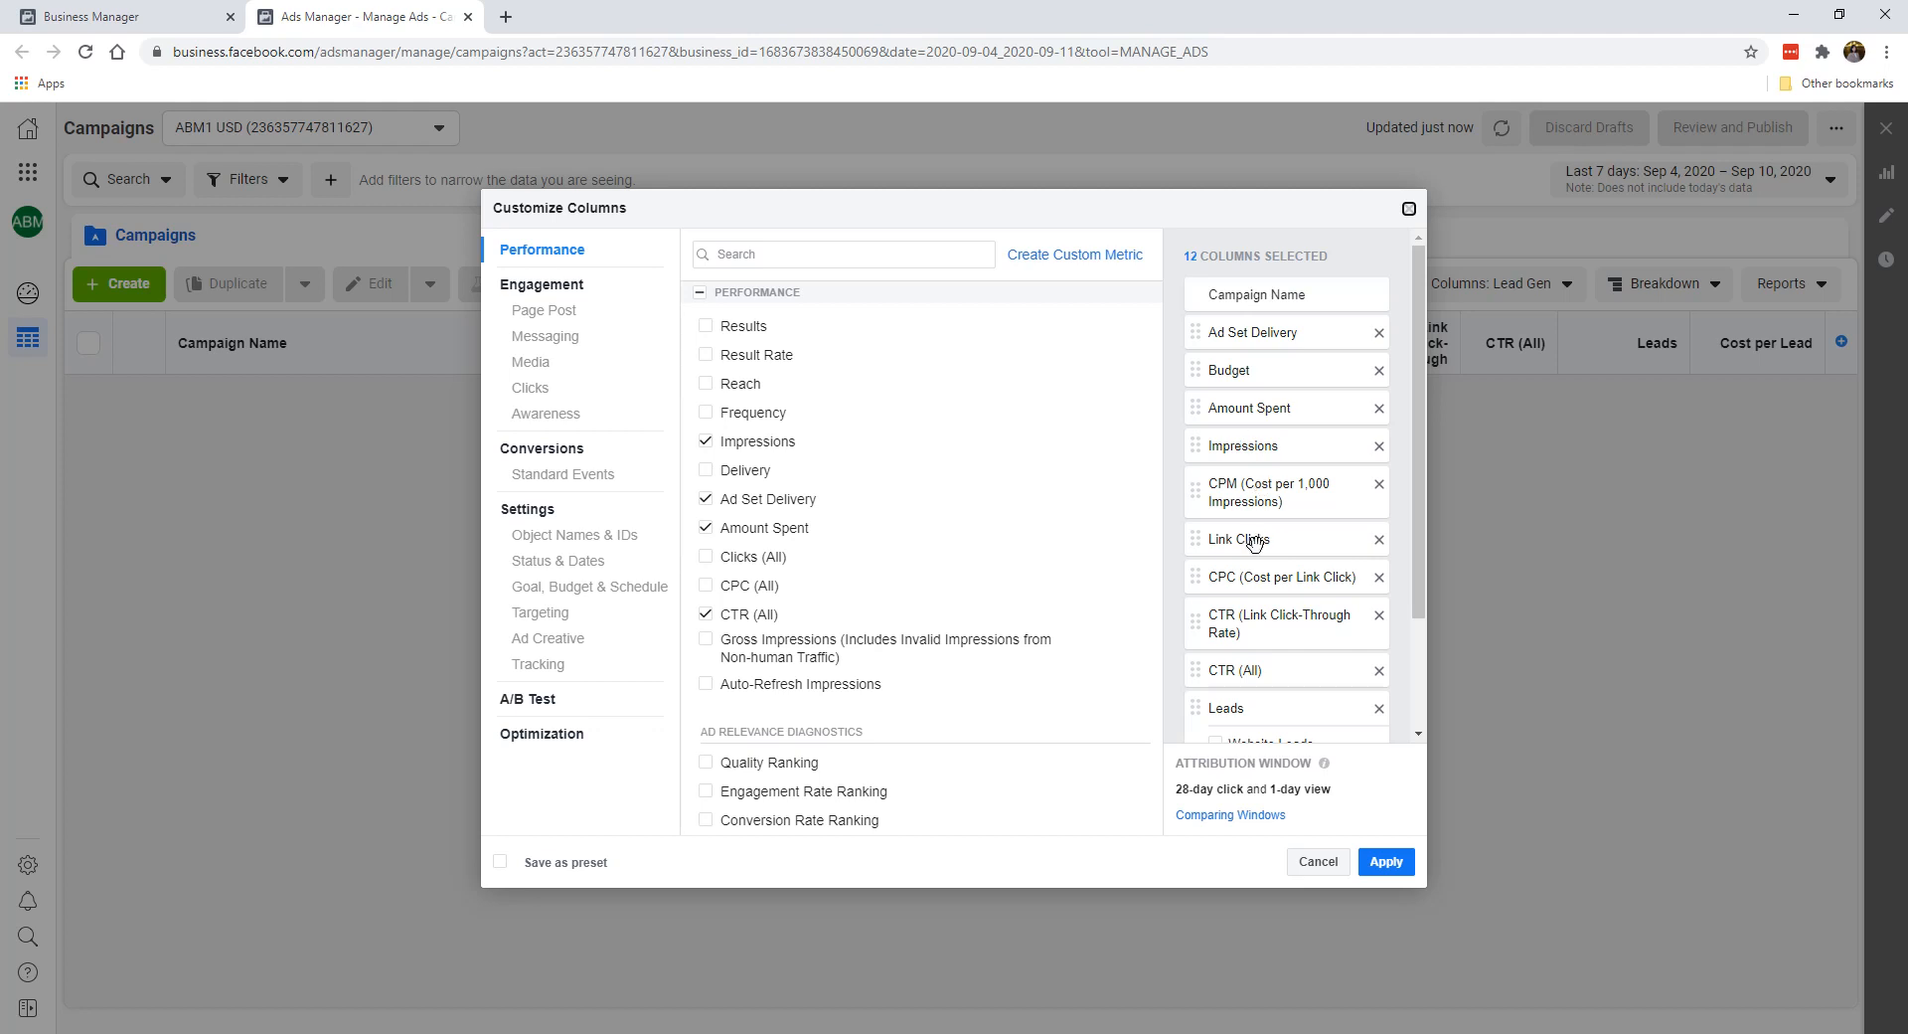
pyautogui.scroll(-1, 1250, 602)
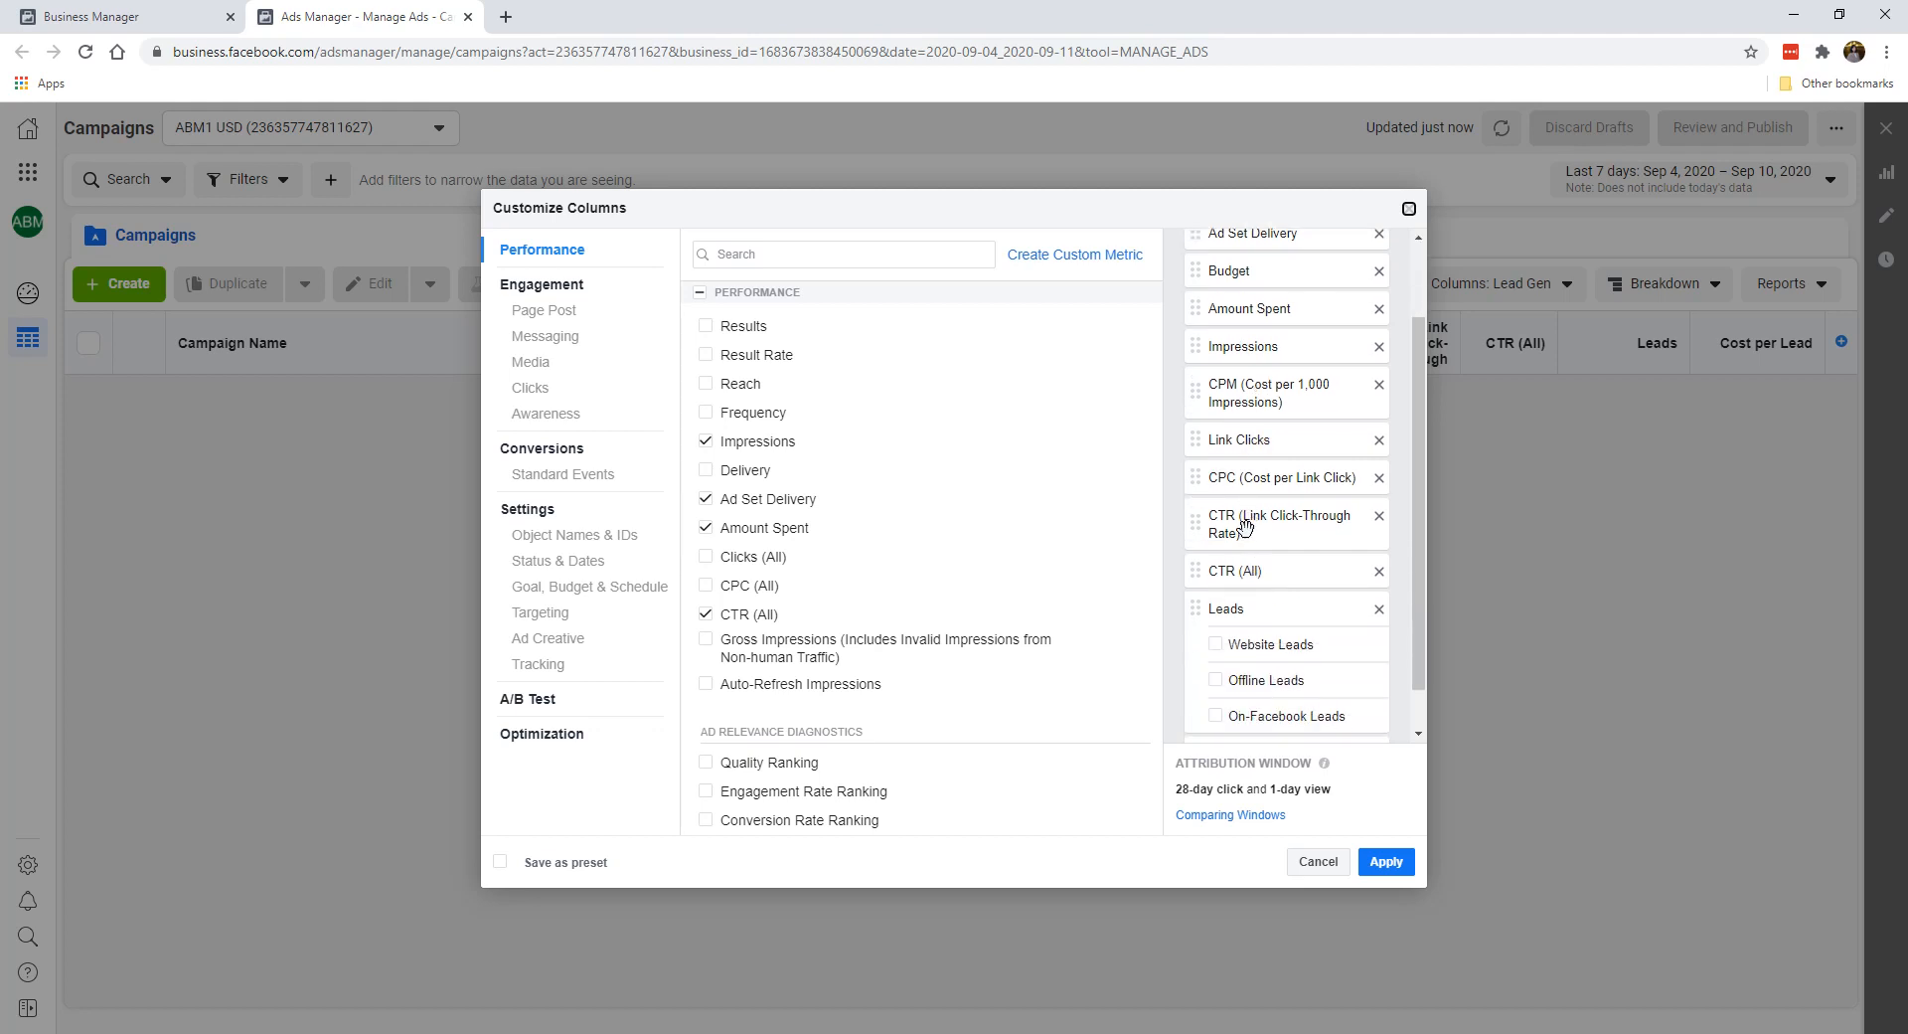
pyautogui.scroll(-1, 1252, 587)
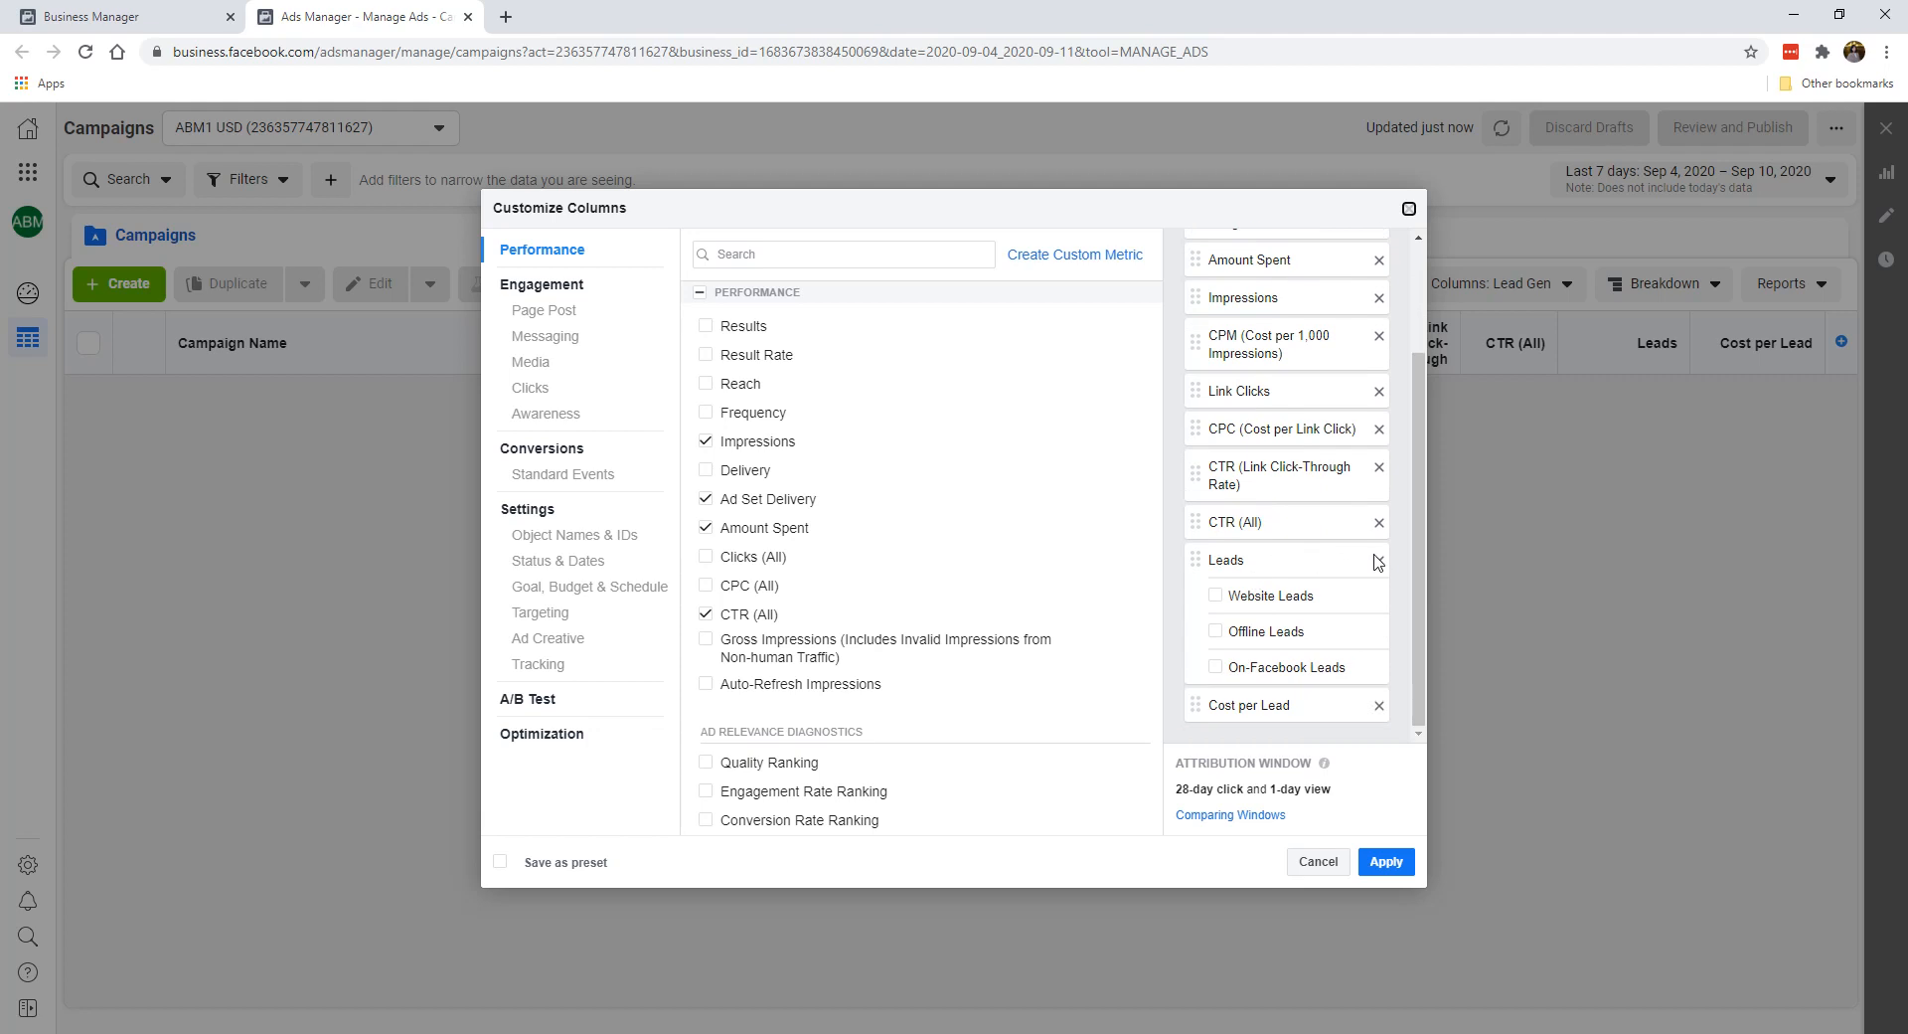
pyautogui.click(1379, 706)
pyautogui.click(1379, 597)
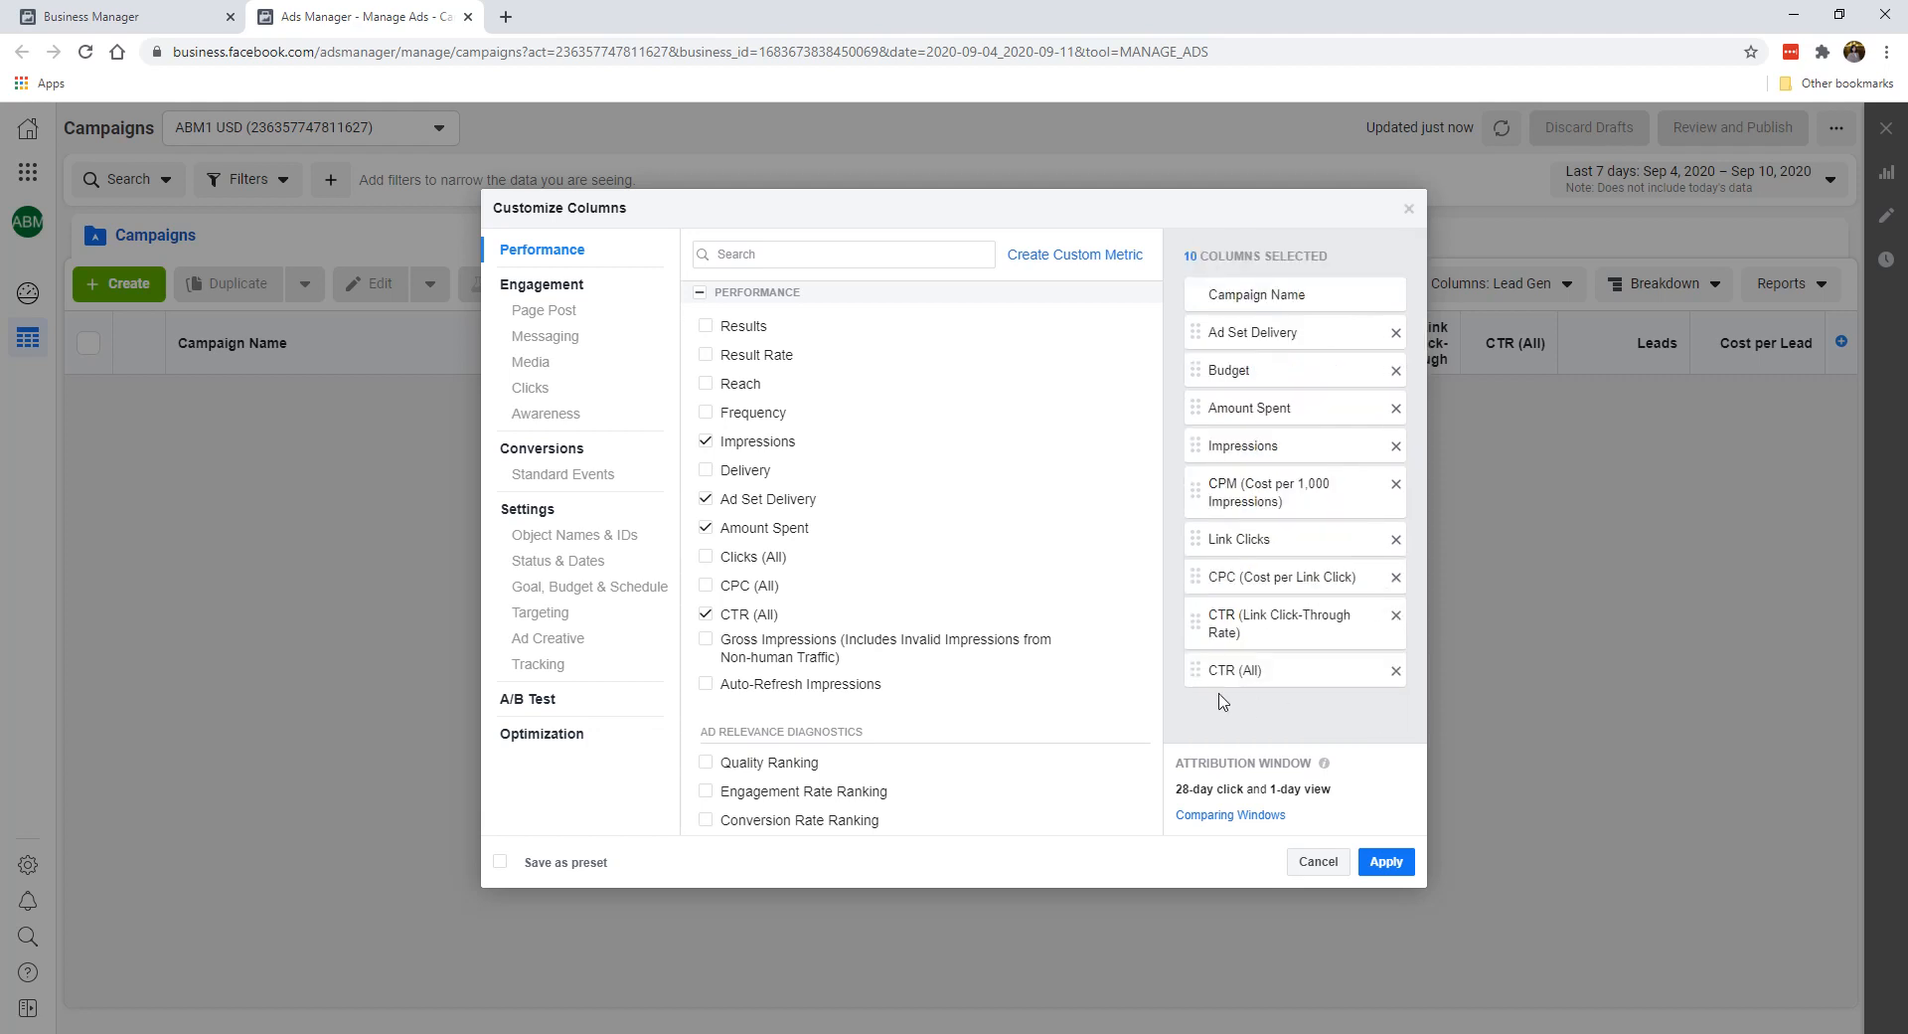
# Search the metrics for "purc" and add the total, value and cost columns for Purchases.
pyautogui.click(830, 261)
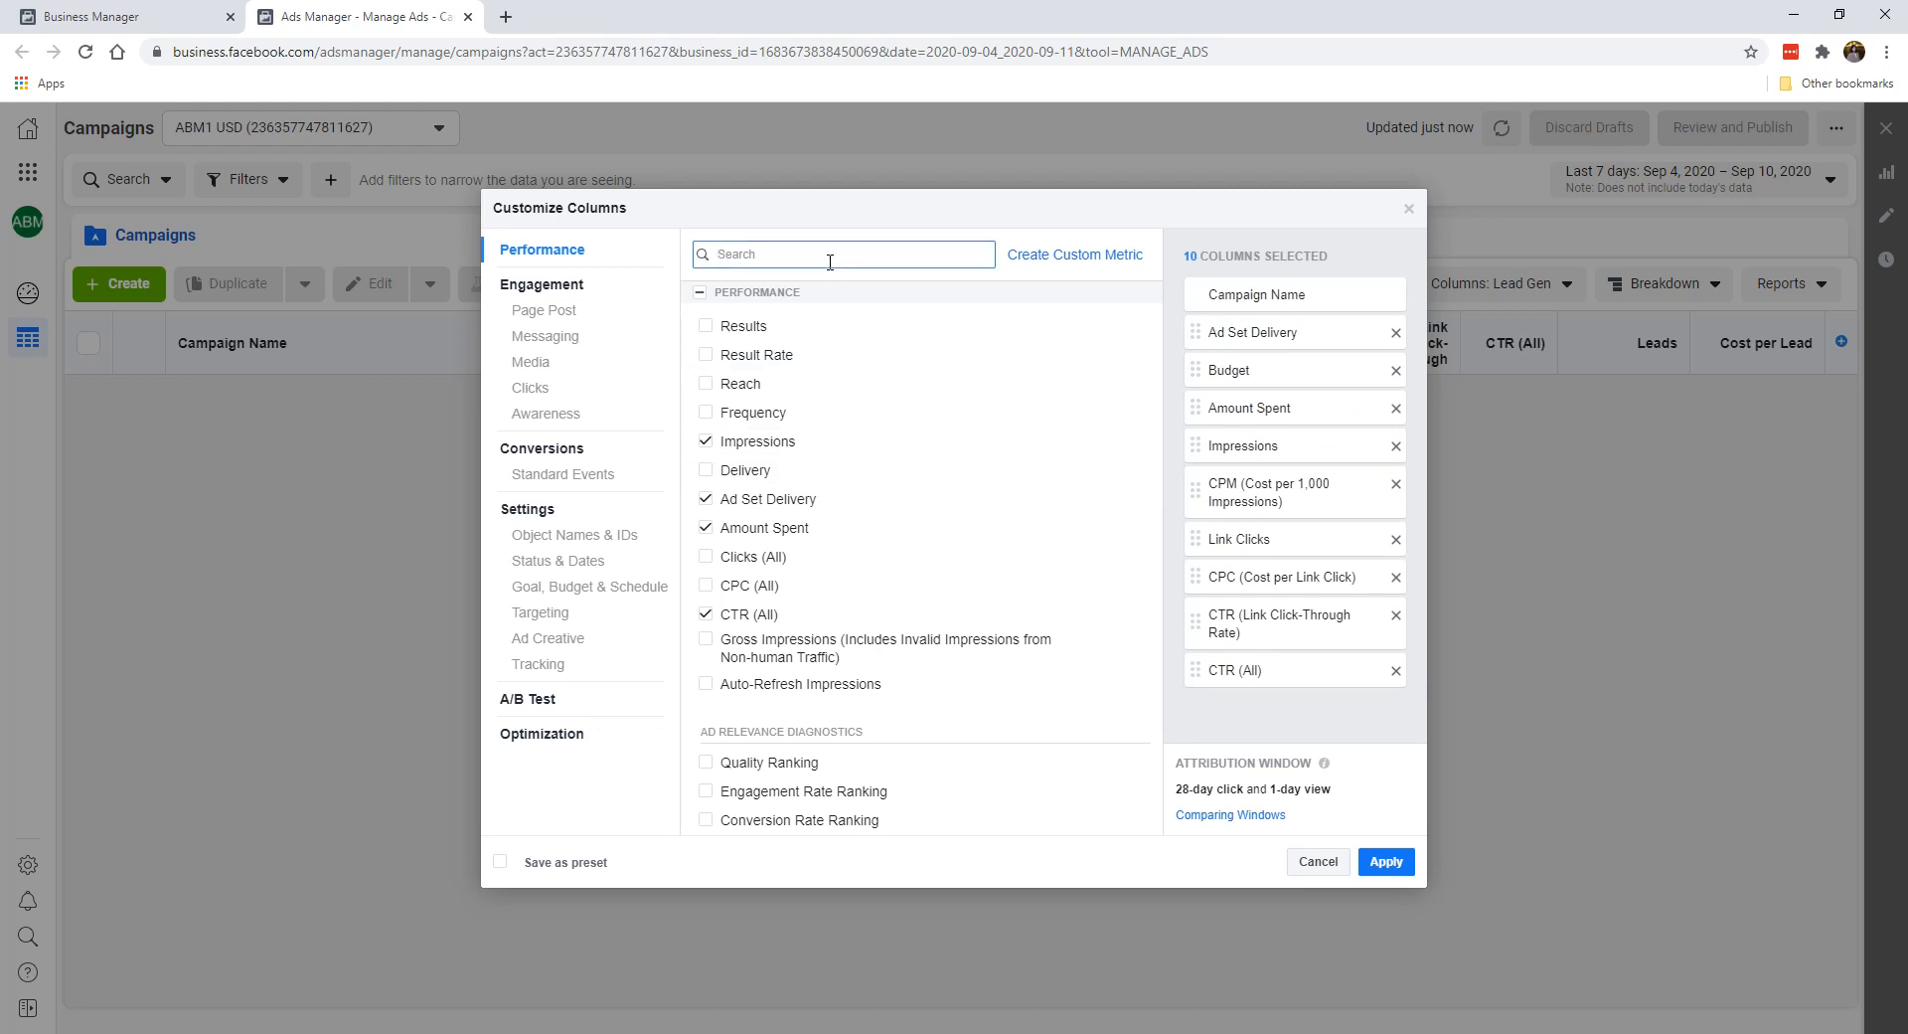
pyautogui.write('purc')
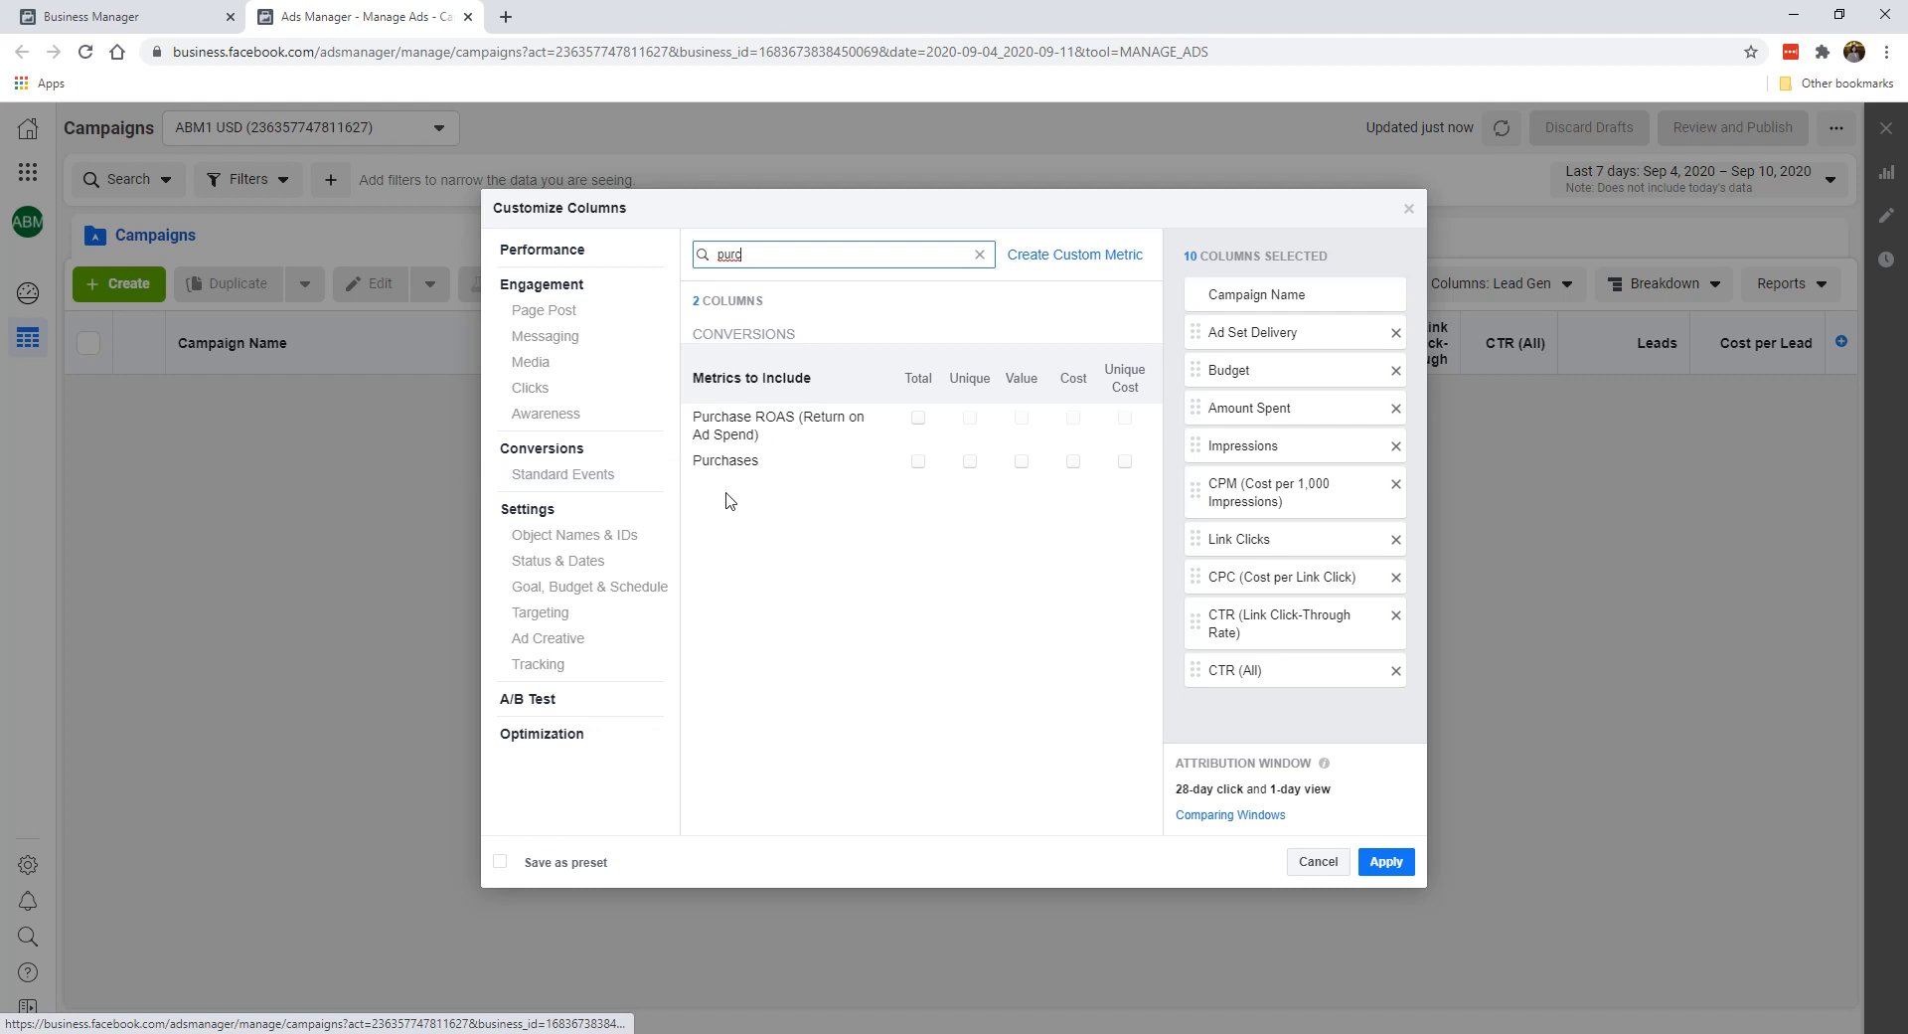
pyautogui.click(919, 461)
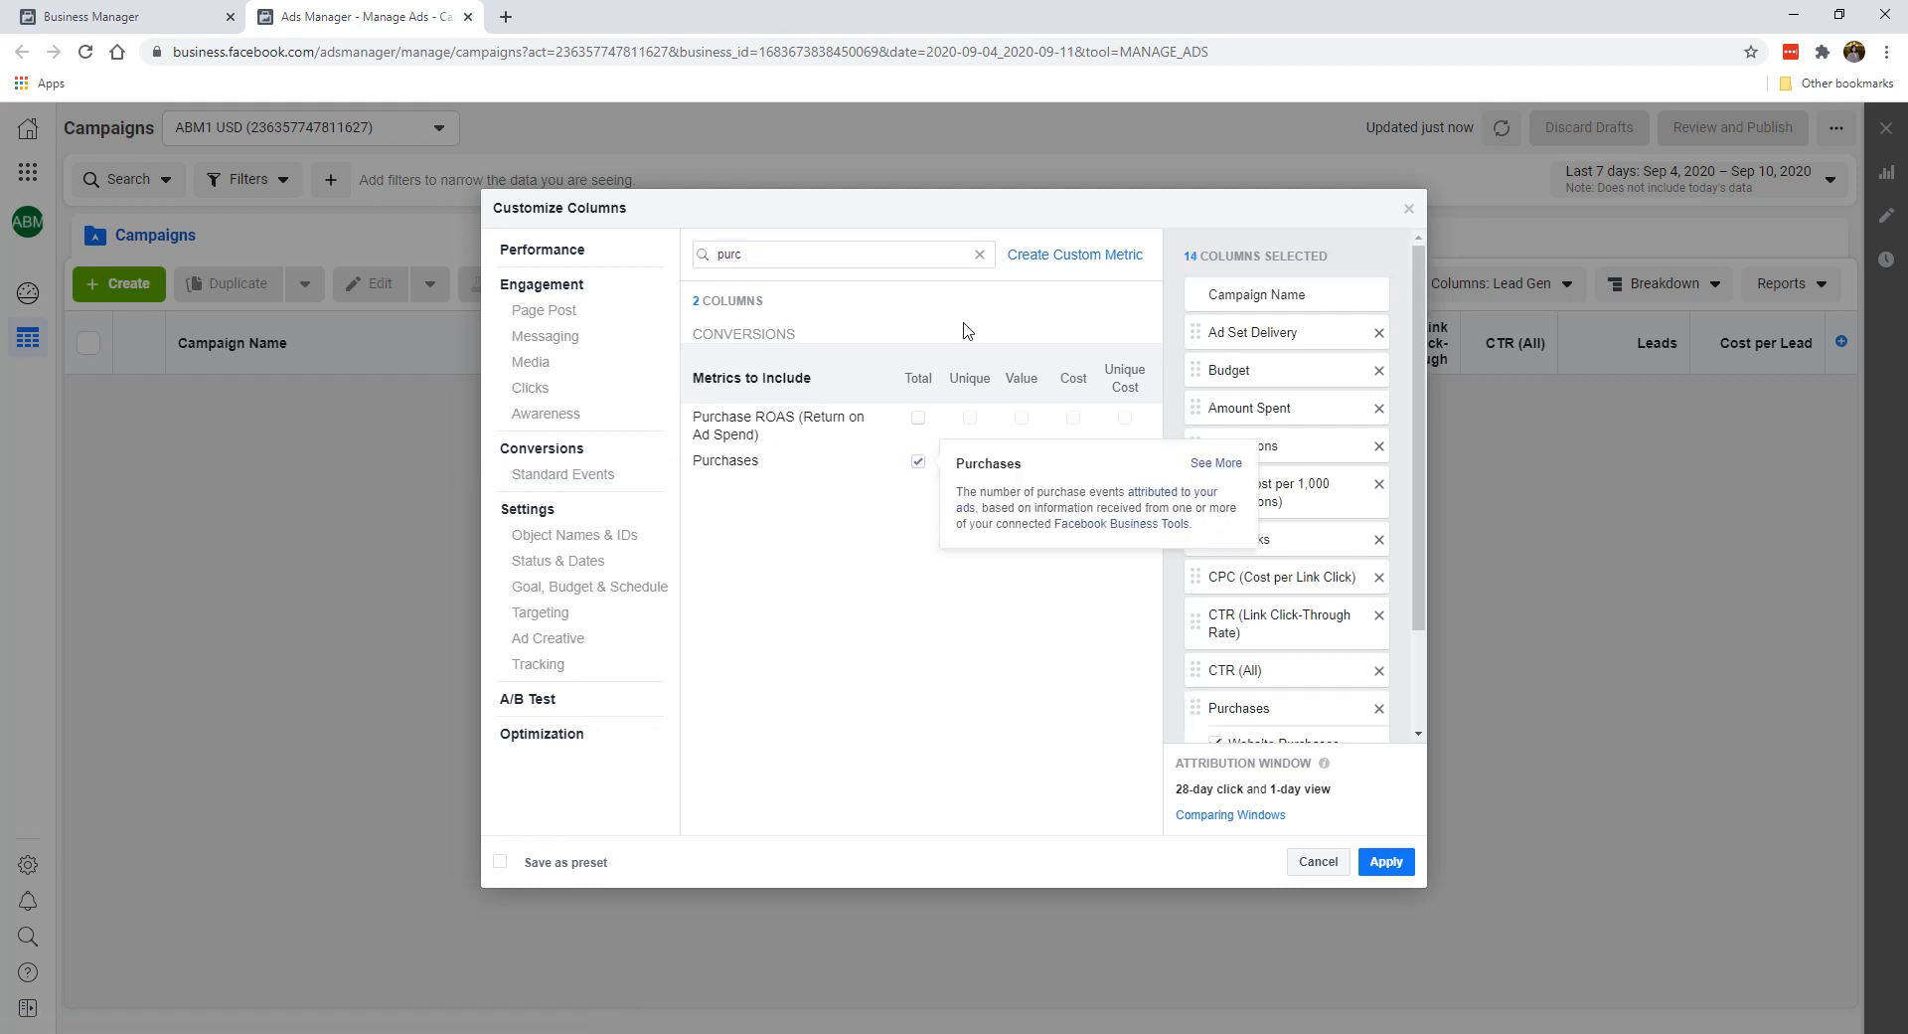
pyautogui.click(1021, 461)
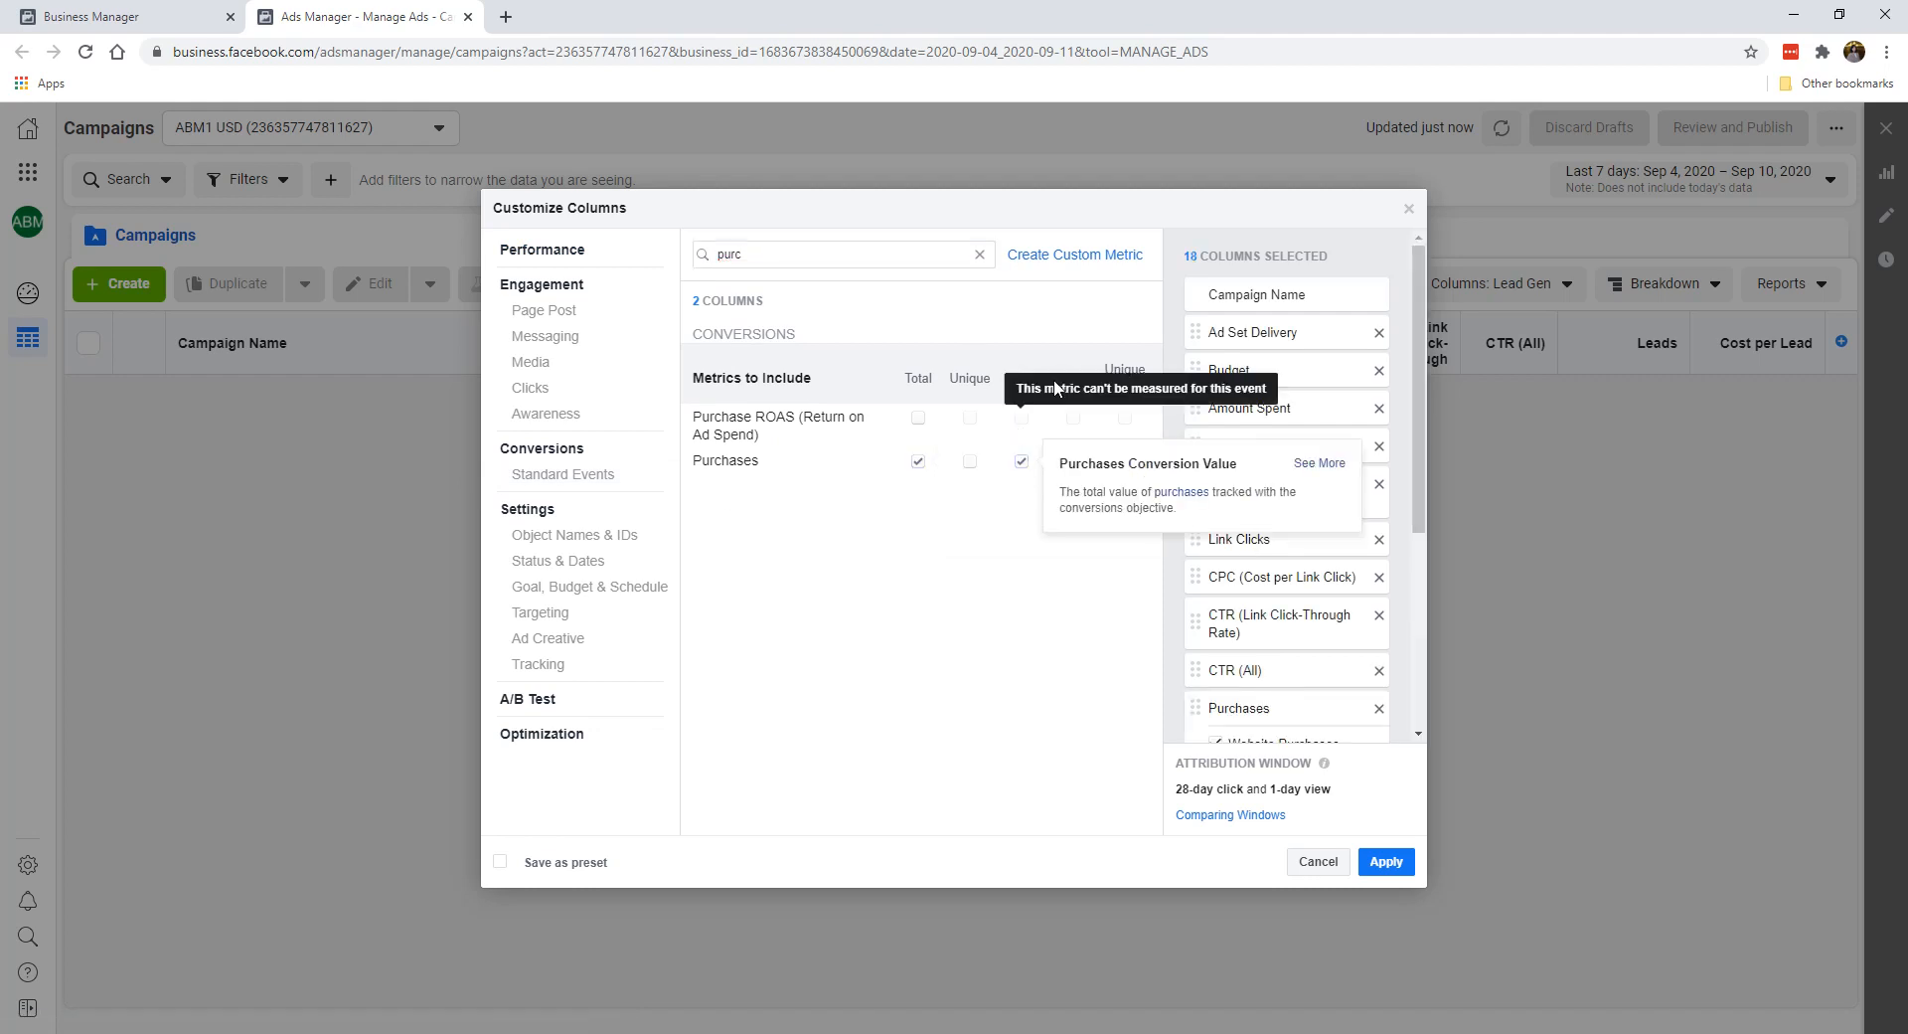
pyautogui.click(1074, 461)
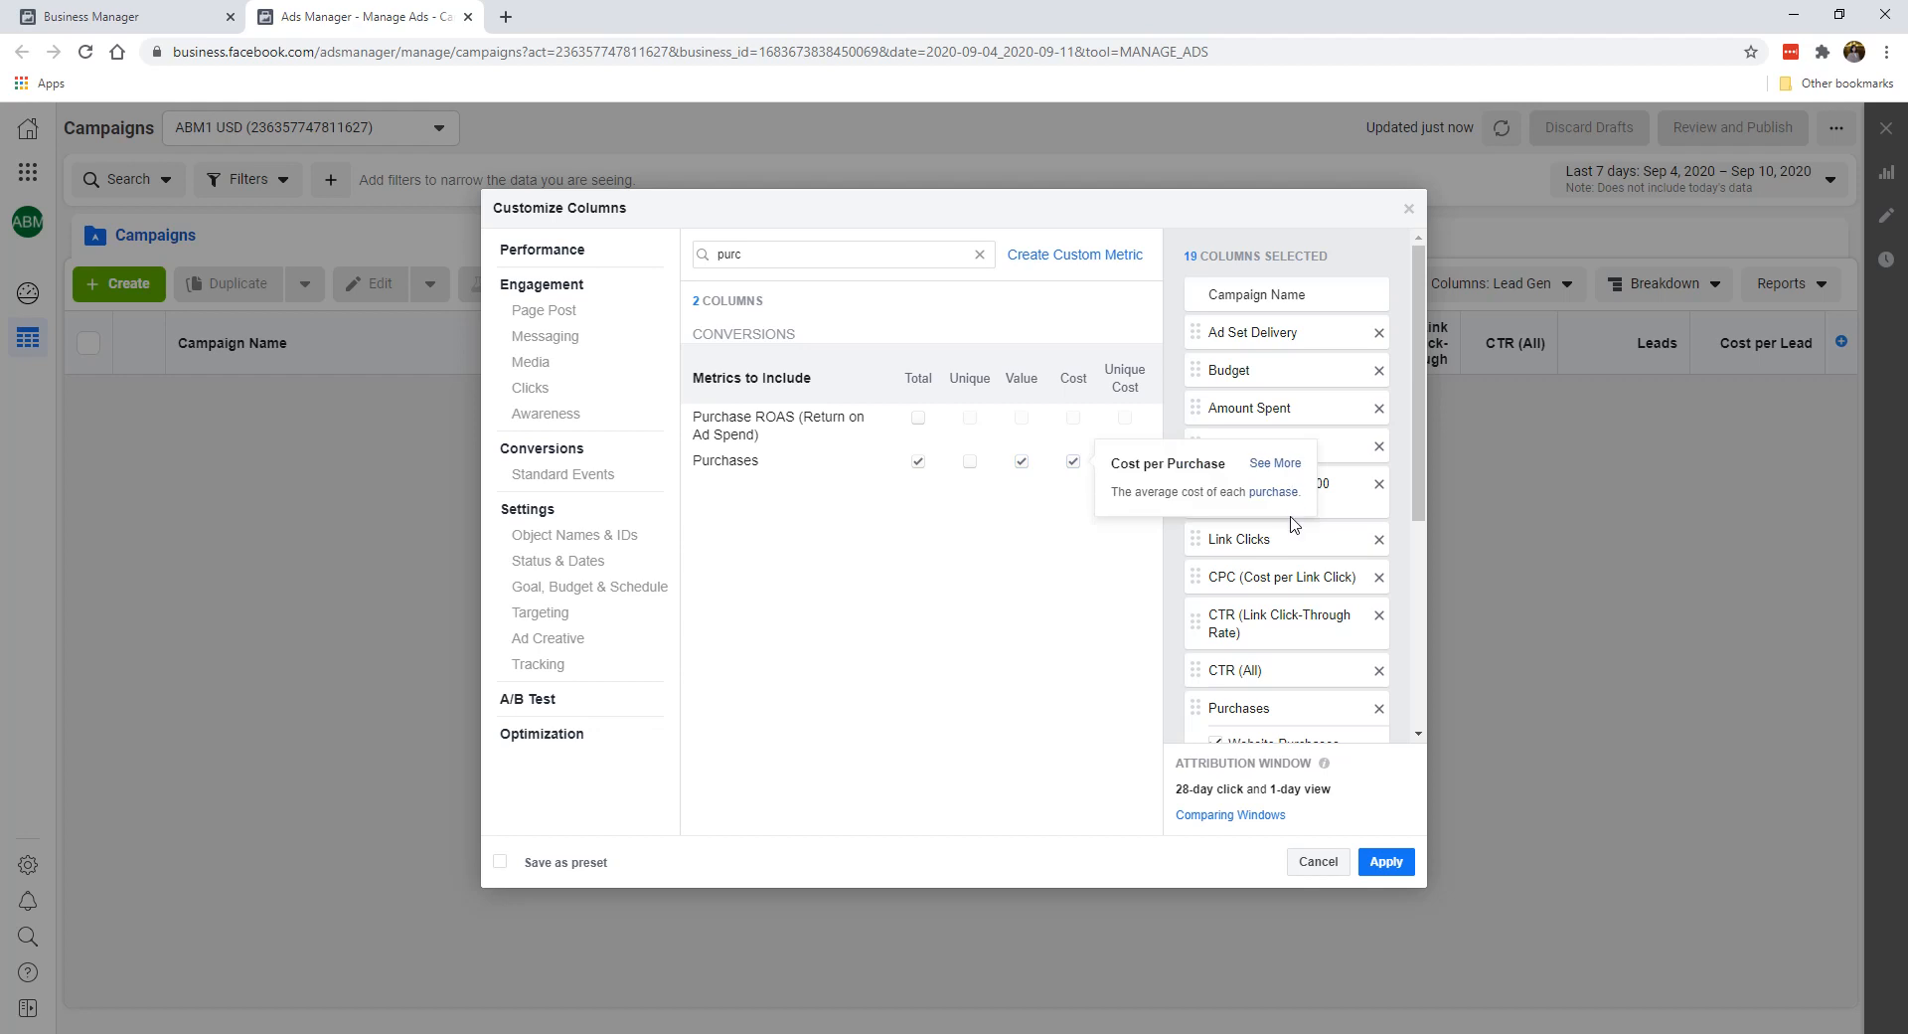
# Exclude the website, offline and on-Facebook sub-metrics from both Purchases and Purchases Conversion Value.
pyautogui.scroll(-4, 1401, 514)
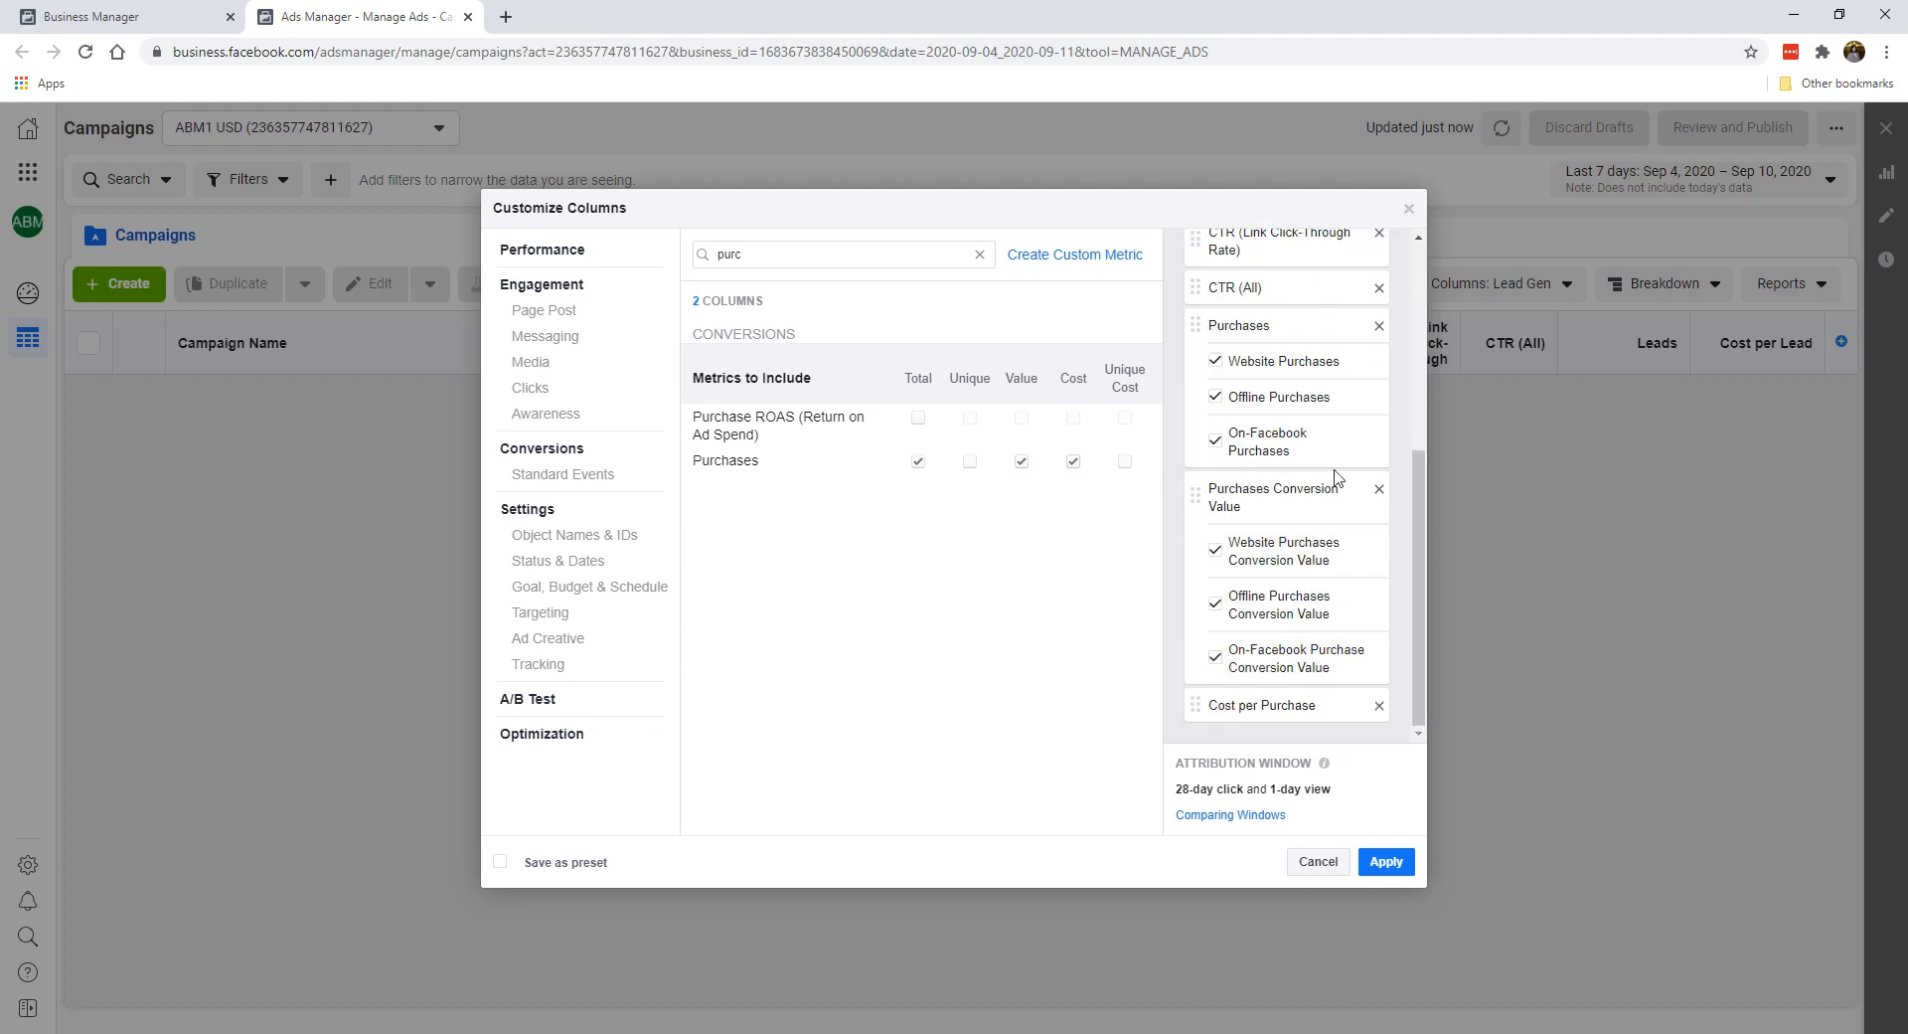
pyautogui.scroll(1, 1422, 527)
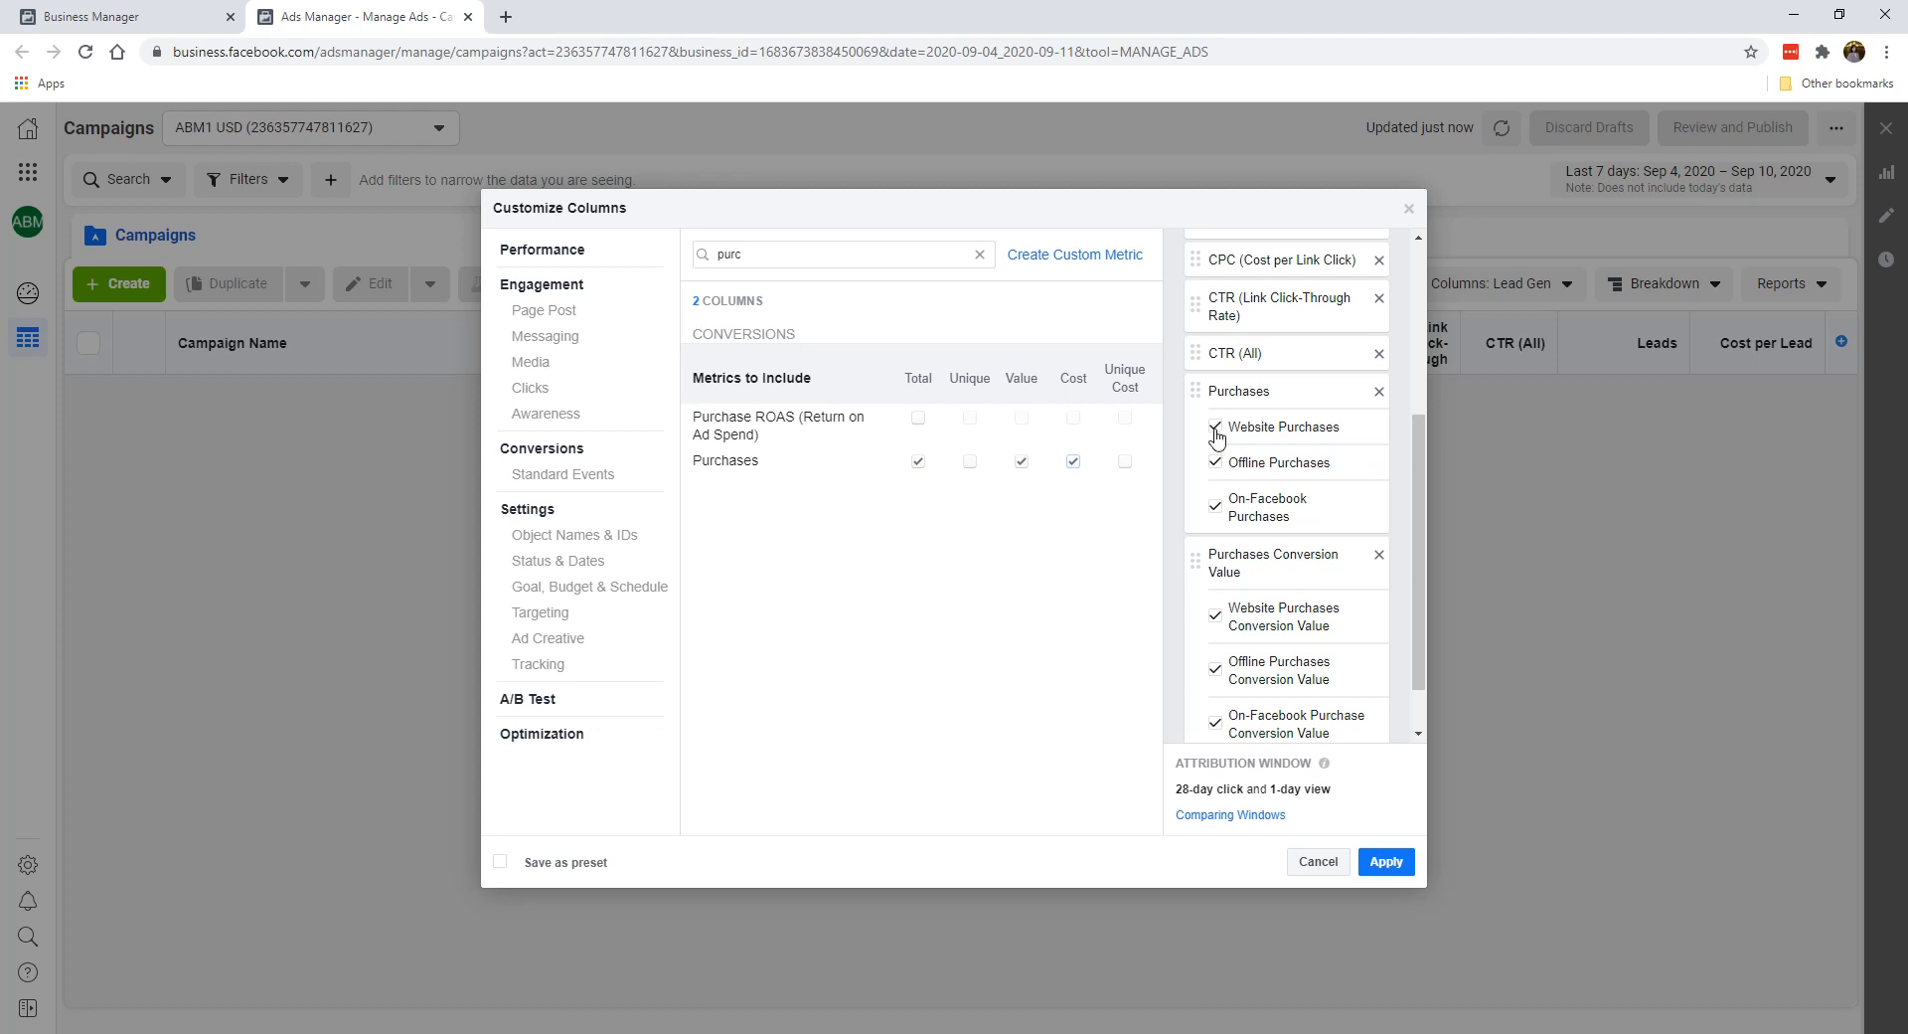
pyautogui.click(1215, 427)
pyautogui.click(1215, 462)
pyautogui.click(1215, 506)
pyautogui.scroll(-1, 1214, 512)
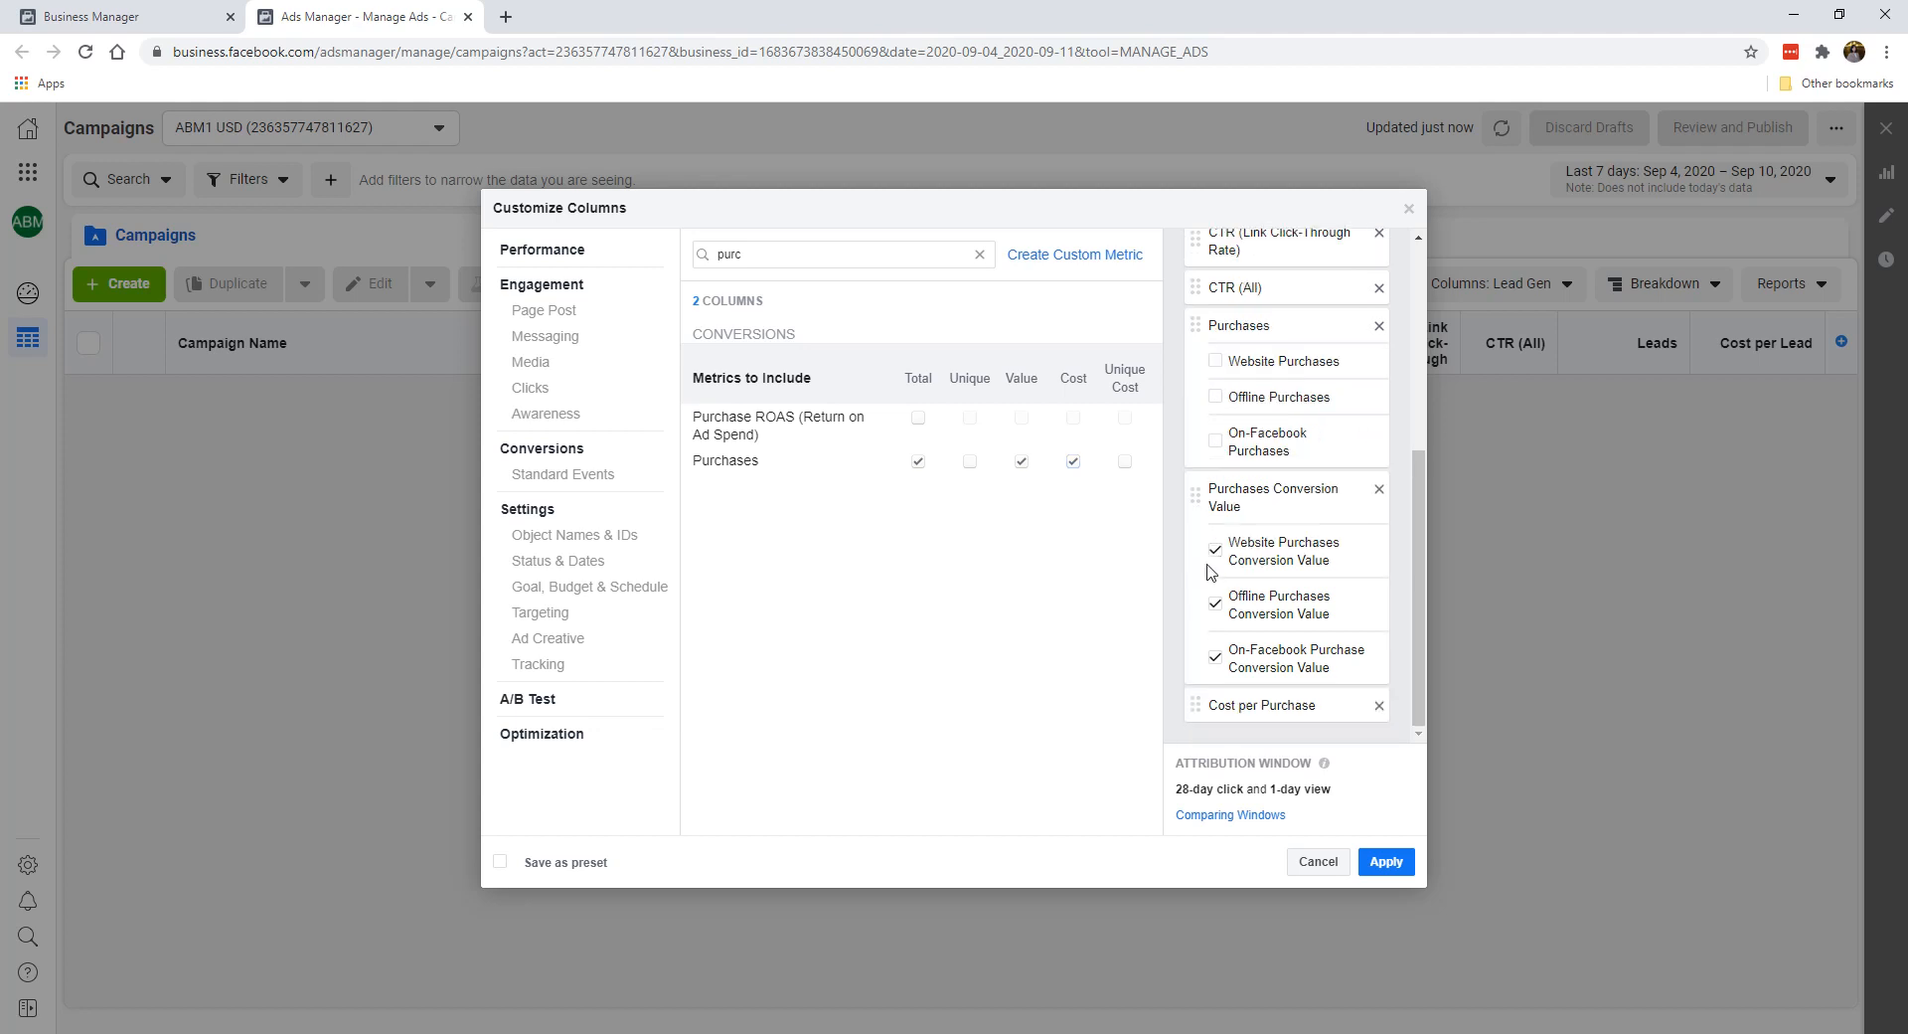
pyautogui.click(1215, 554)
pyautogui.click(1214, 604)
pyautogui.click(1215, 657)
# Add the total Purchase ROAS (Return on Ad Spend) column and exclude its Website Purchase ROAS sub-metric.
pyautogui.scroll(1, 1241, 616)
pyautogui.scroll(-1, 1252, 442)
pyautogui.scroll(2, 1242, 696)
pyautogui.scroll(-2, 1282, 507)
pyautogui.moveTo(924, 426)
pyautogui.click(918, 419)
pyautogui.scroll(-2, 1292, 557)
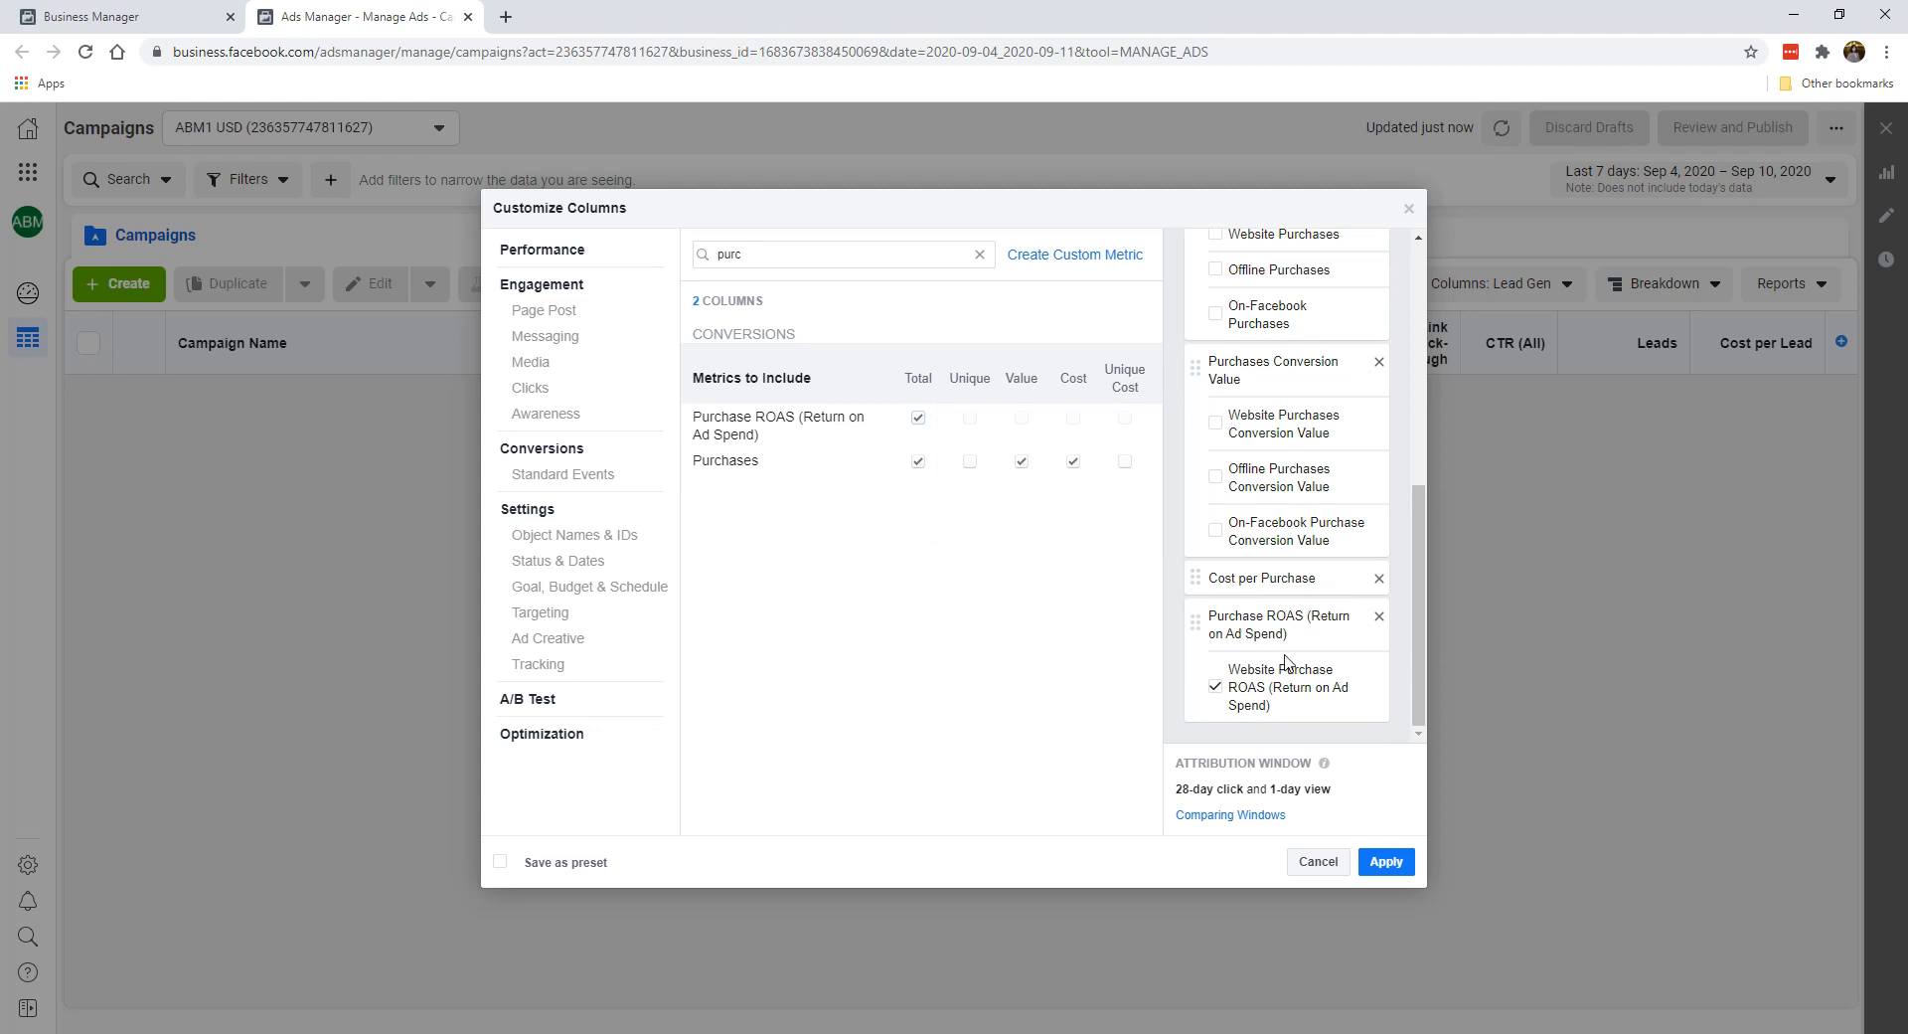
pyautogui.click(1214, 689)
# Save the column selection as a preset named "Purchase" and apply it to the campaign table.
pyautogui.scroll(3, 1328, 502)
pyautogui.scroll(-3, 1328, 507)
pyautogui.click(559, 865)
pyautogui.write('Purchase')
pyautogui.click(1385, 862)
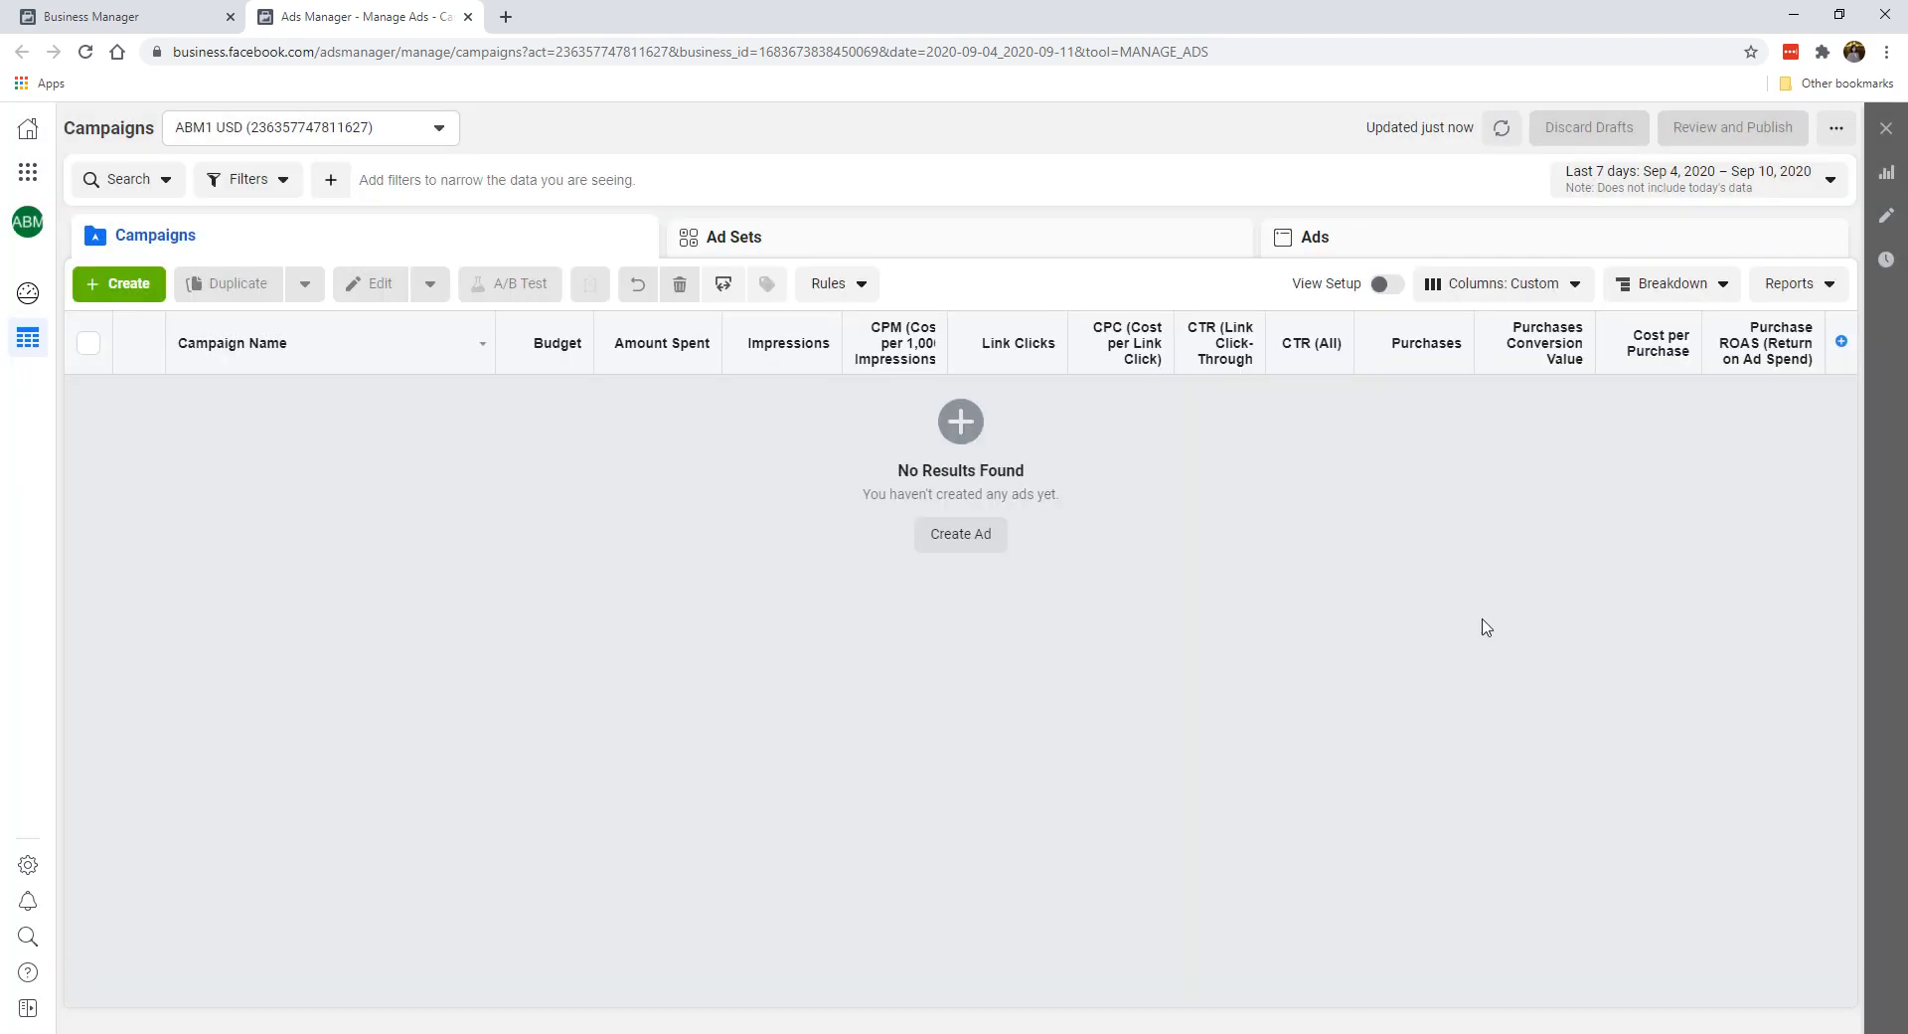
# Customize the Purchase columns by adding total and cost for Adds to Cart, without its unique, website, offline and on-Facebook metrics.
pyautogui.click(1525, 289)
pyautogui.scroll(-1, 1481, 596)
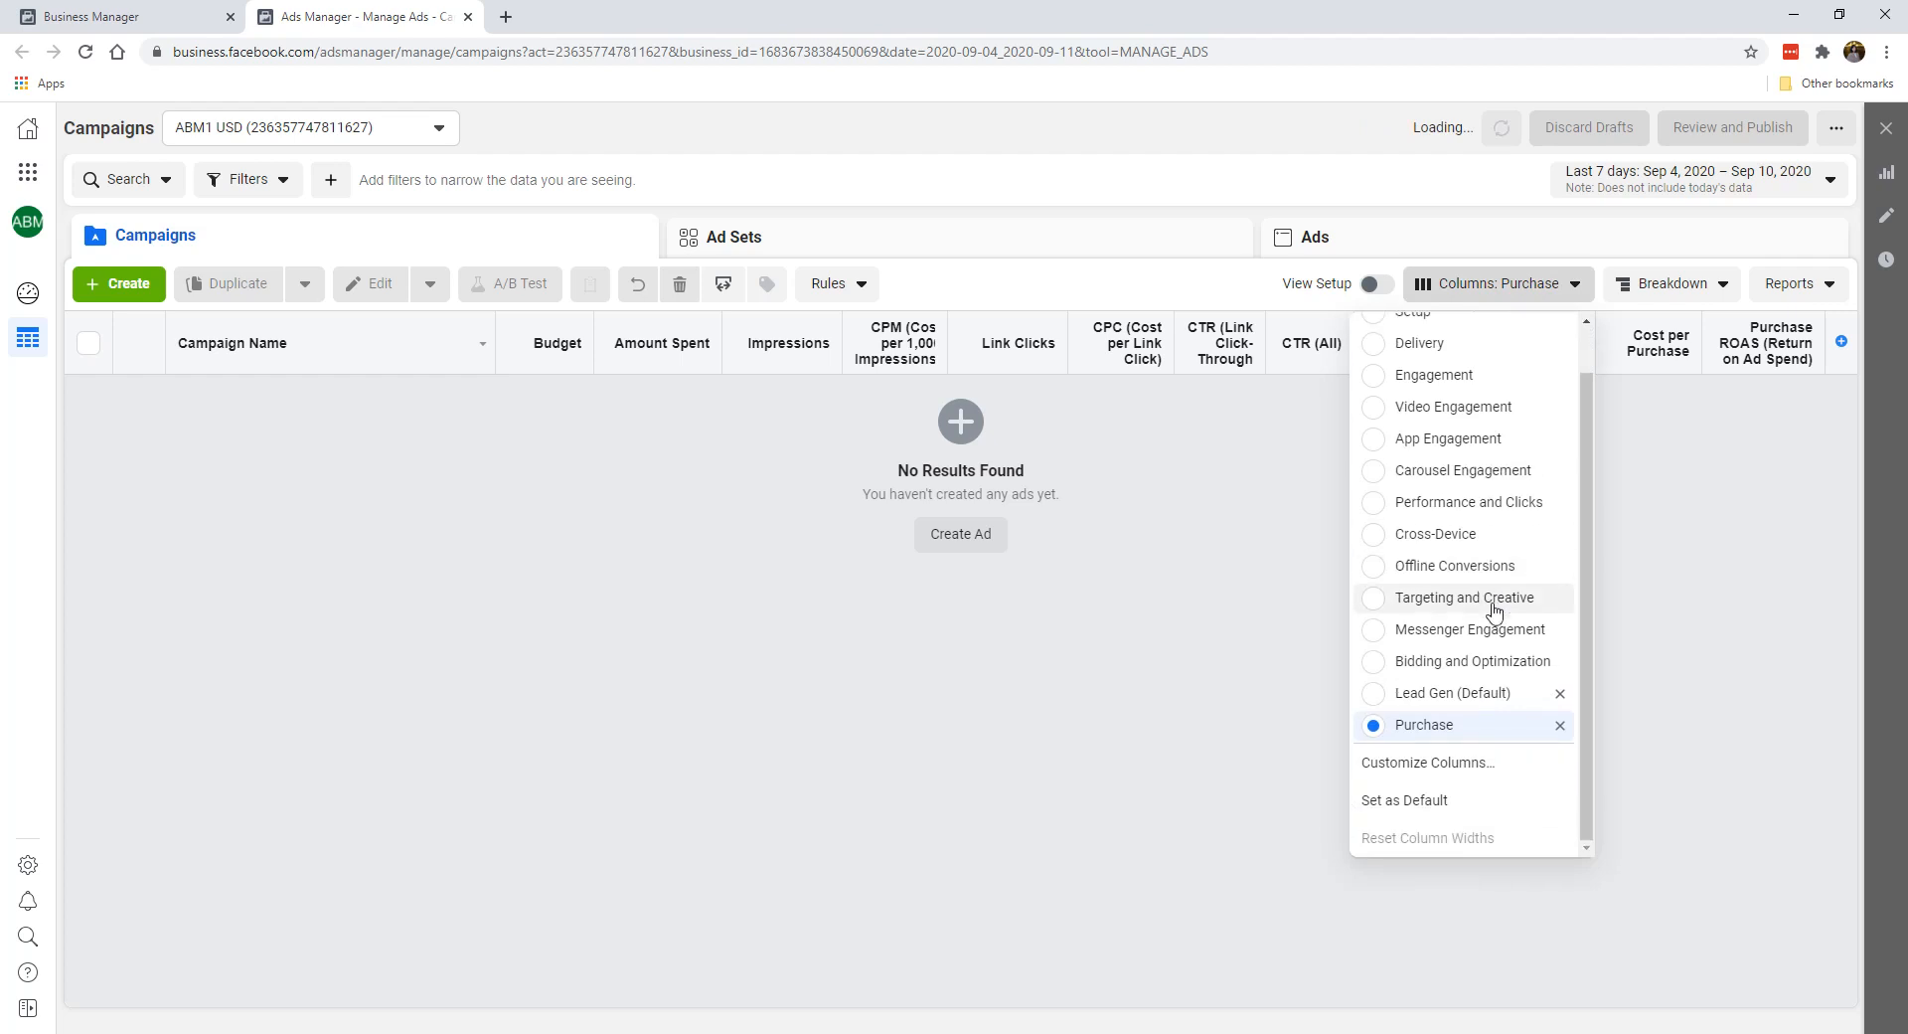
pyautogui.click(1479, 764)
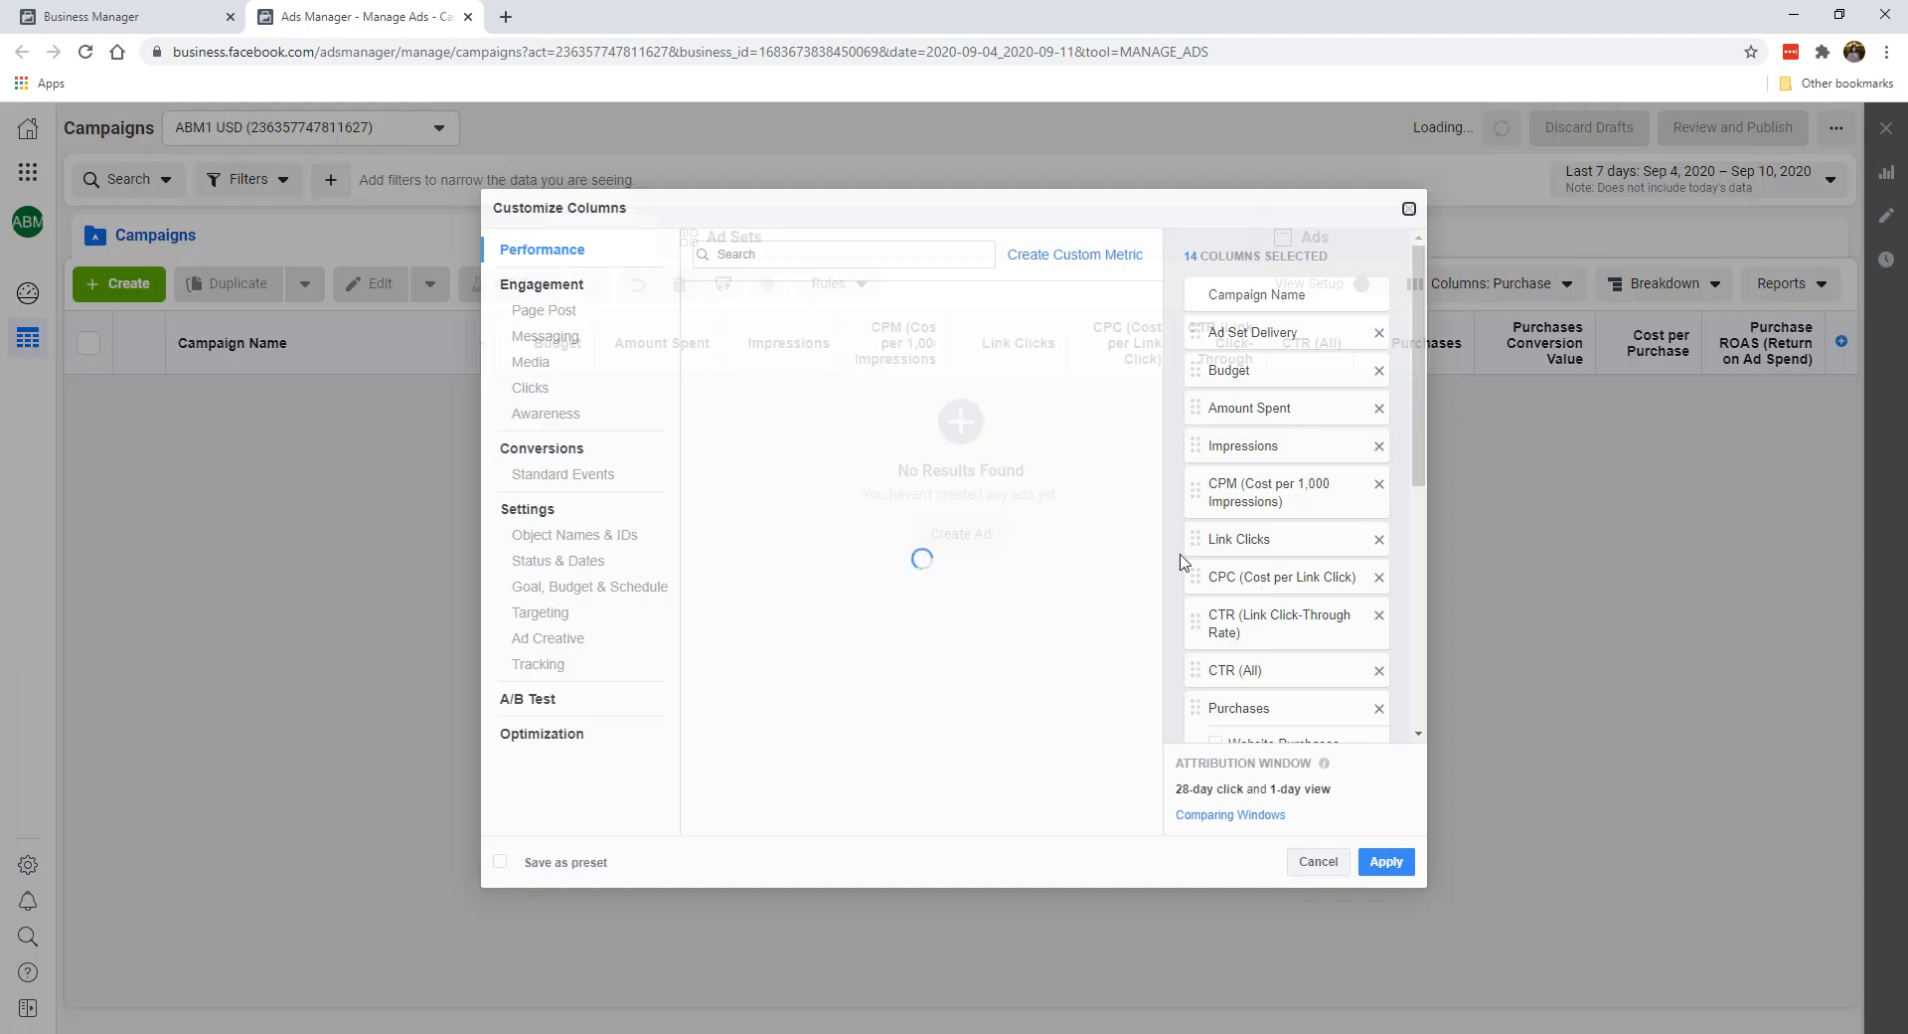
pyautogui.click(844, 254)
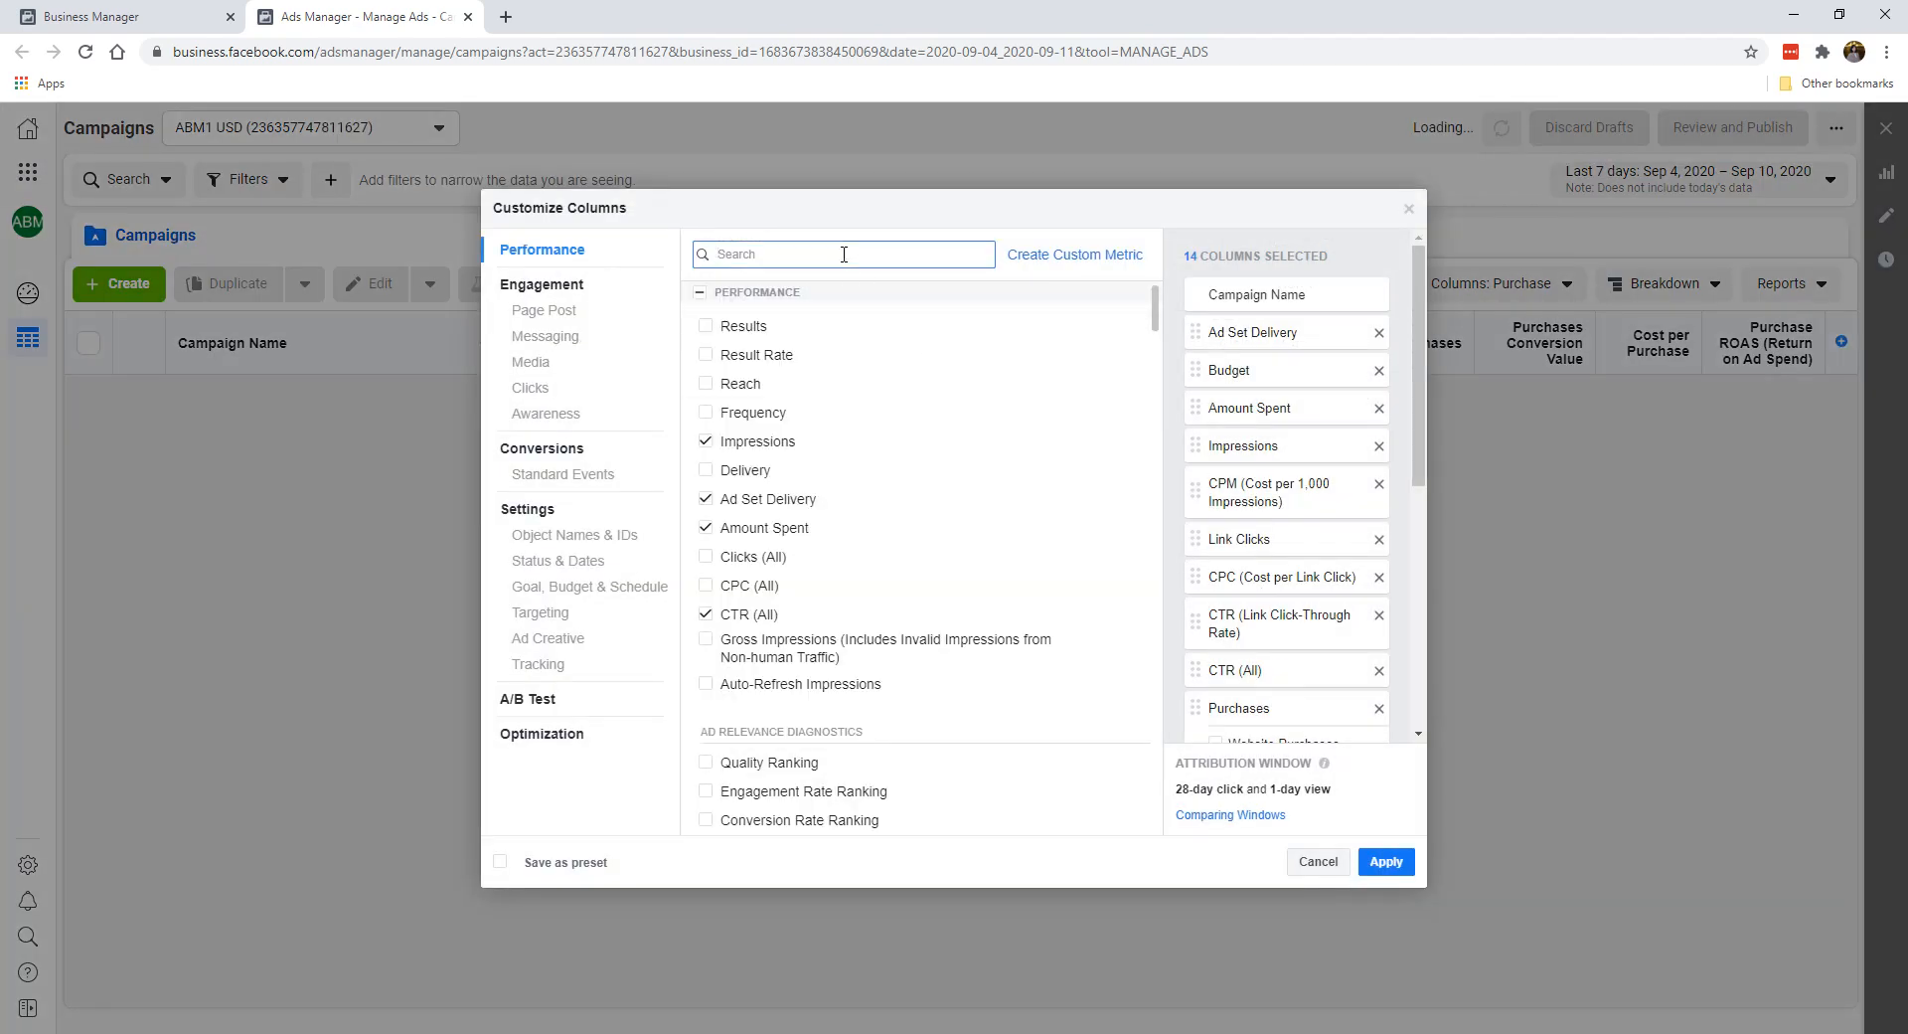
pyautogui.write('add')
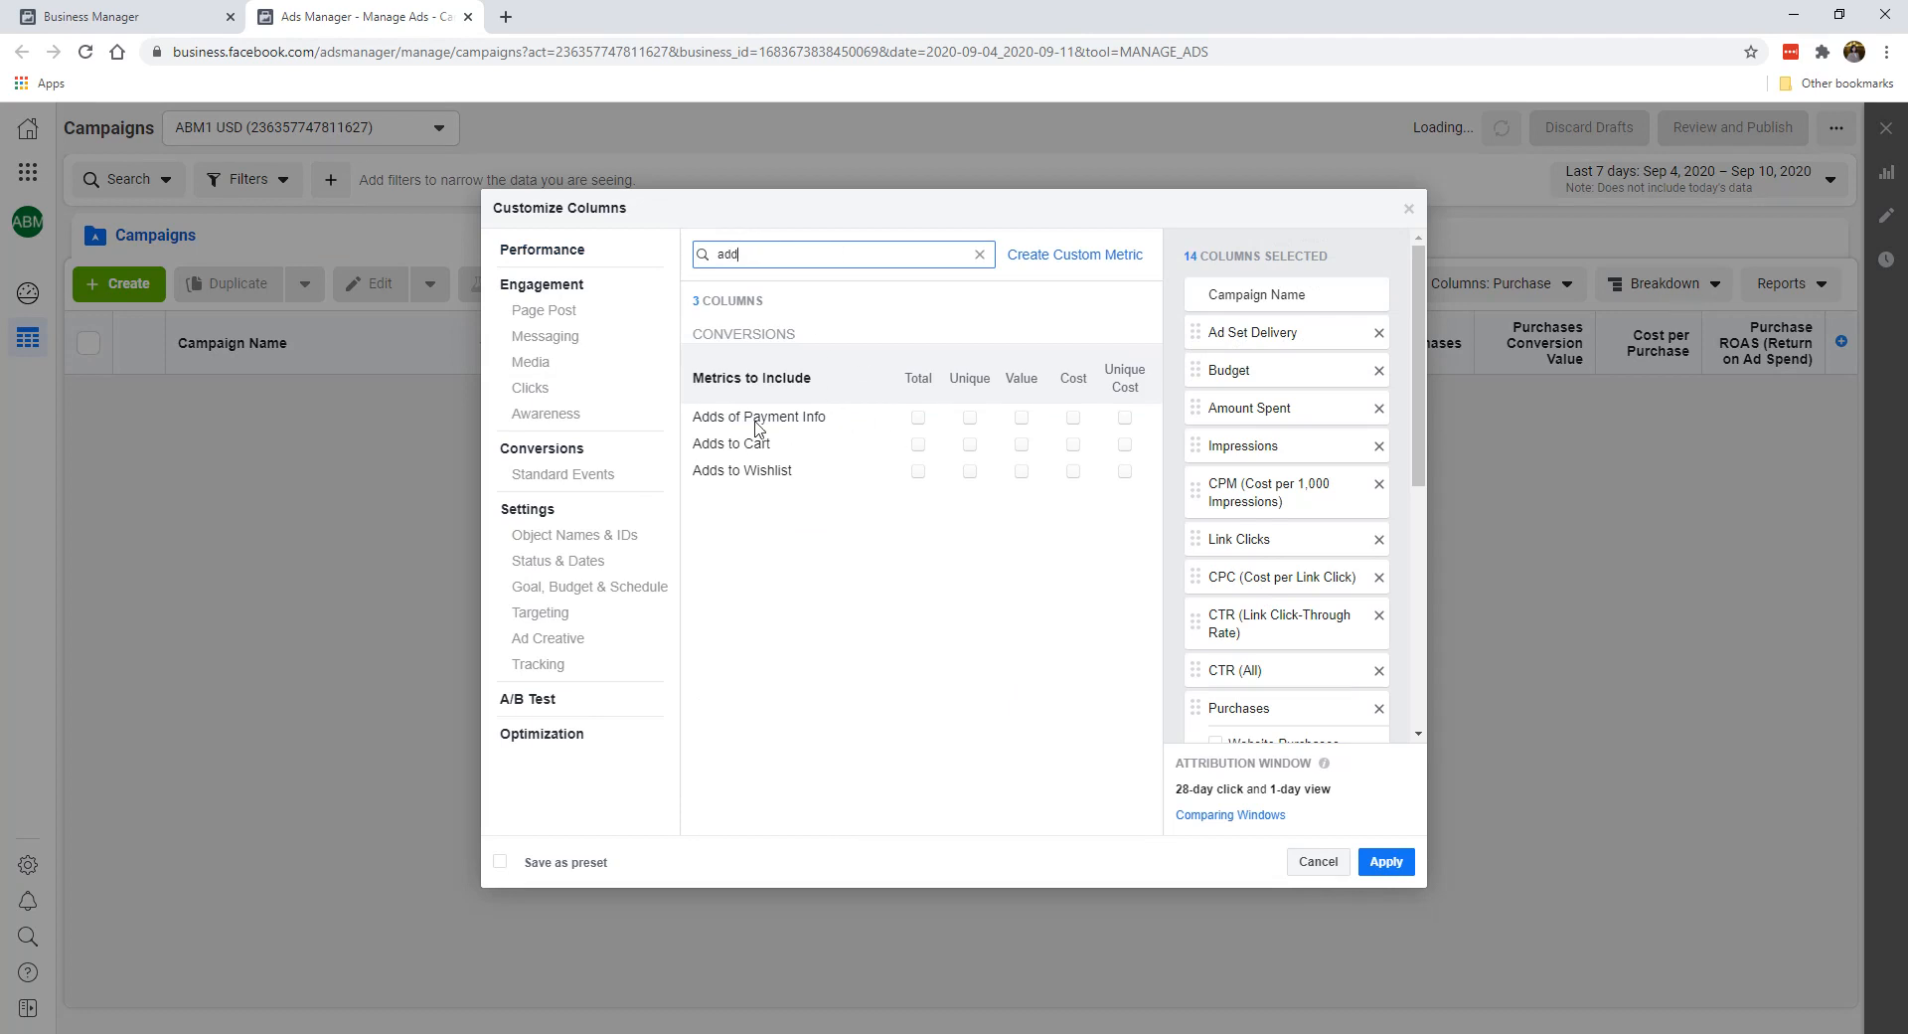
pyautogui.click(920, 447)
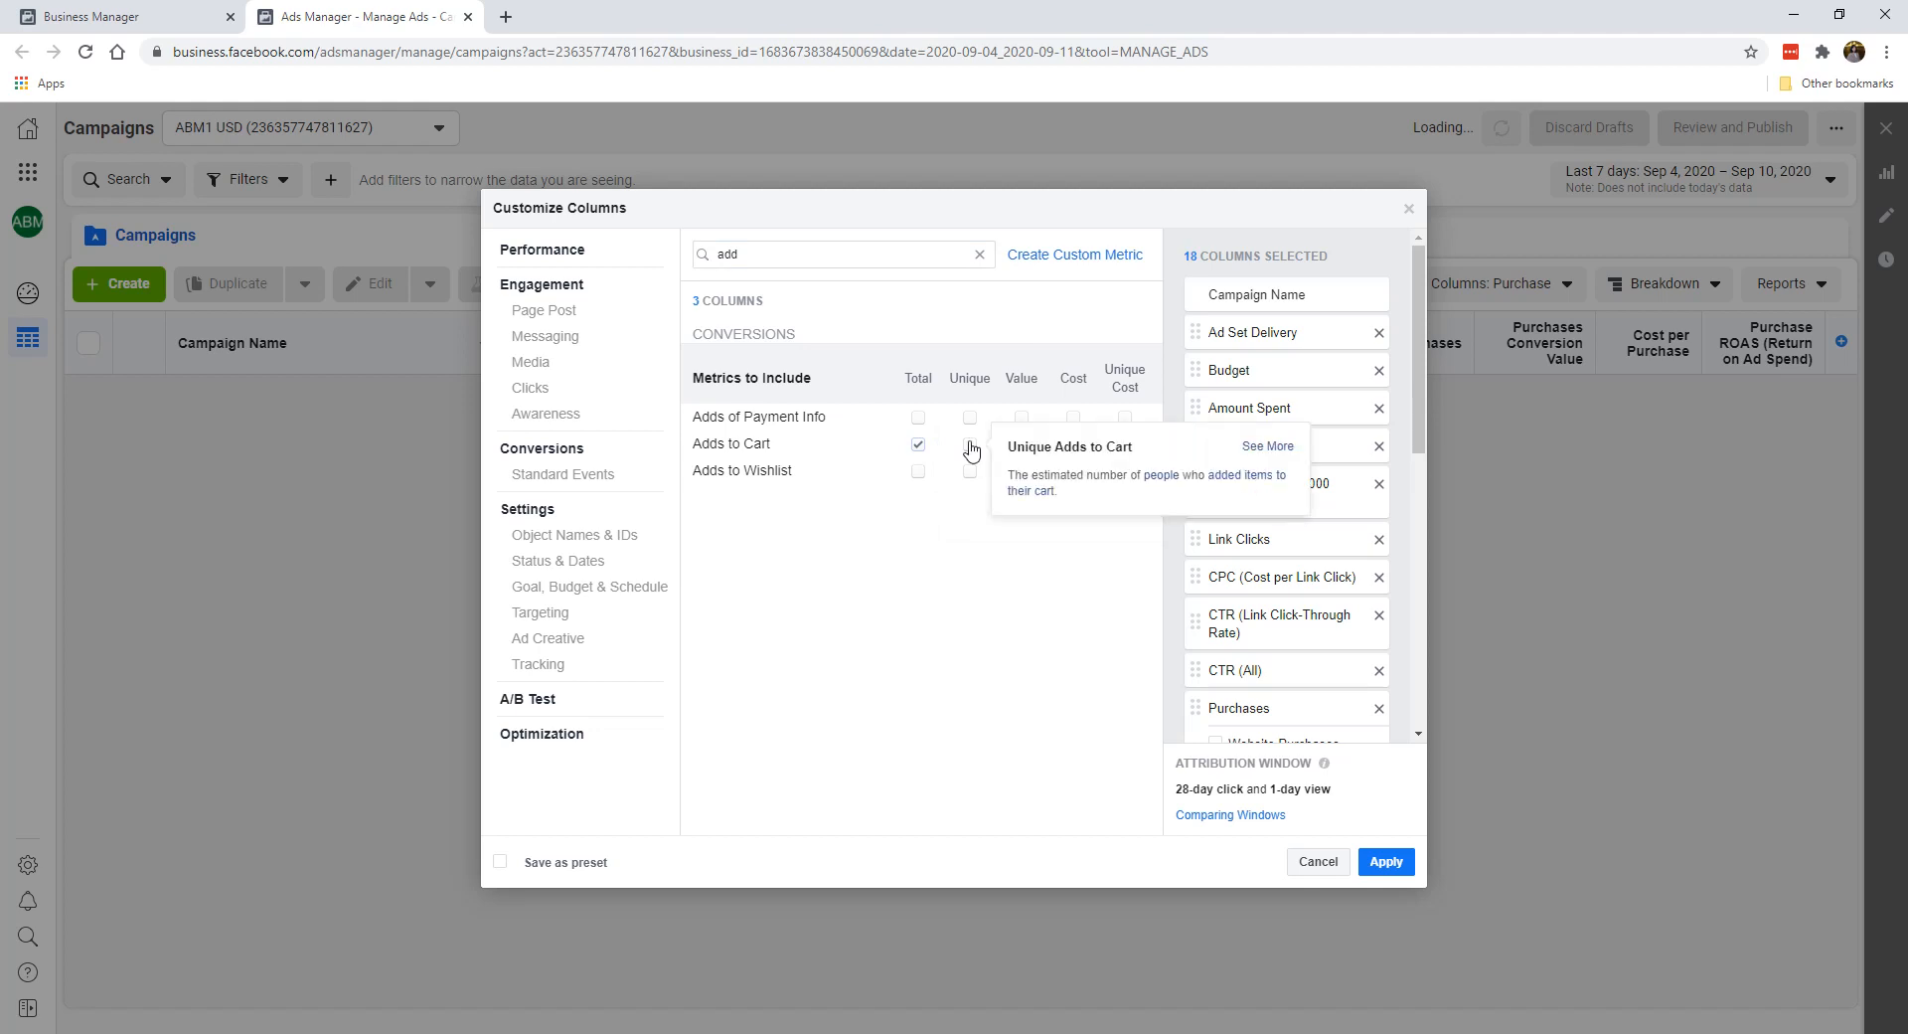
pyautogui.click(970, 446)
pyautogui.click(1073, 444)
pyautogui.scroll(-1, 1342, 537)
pyautogui.scroll(-5, 1342, 537)
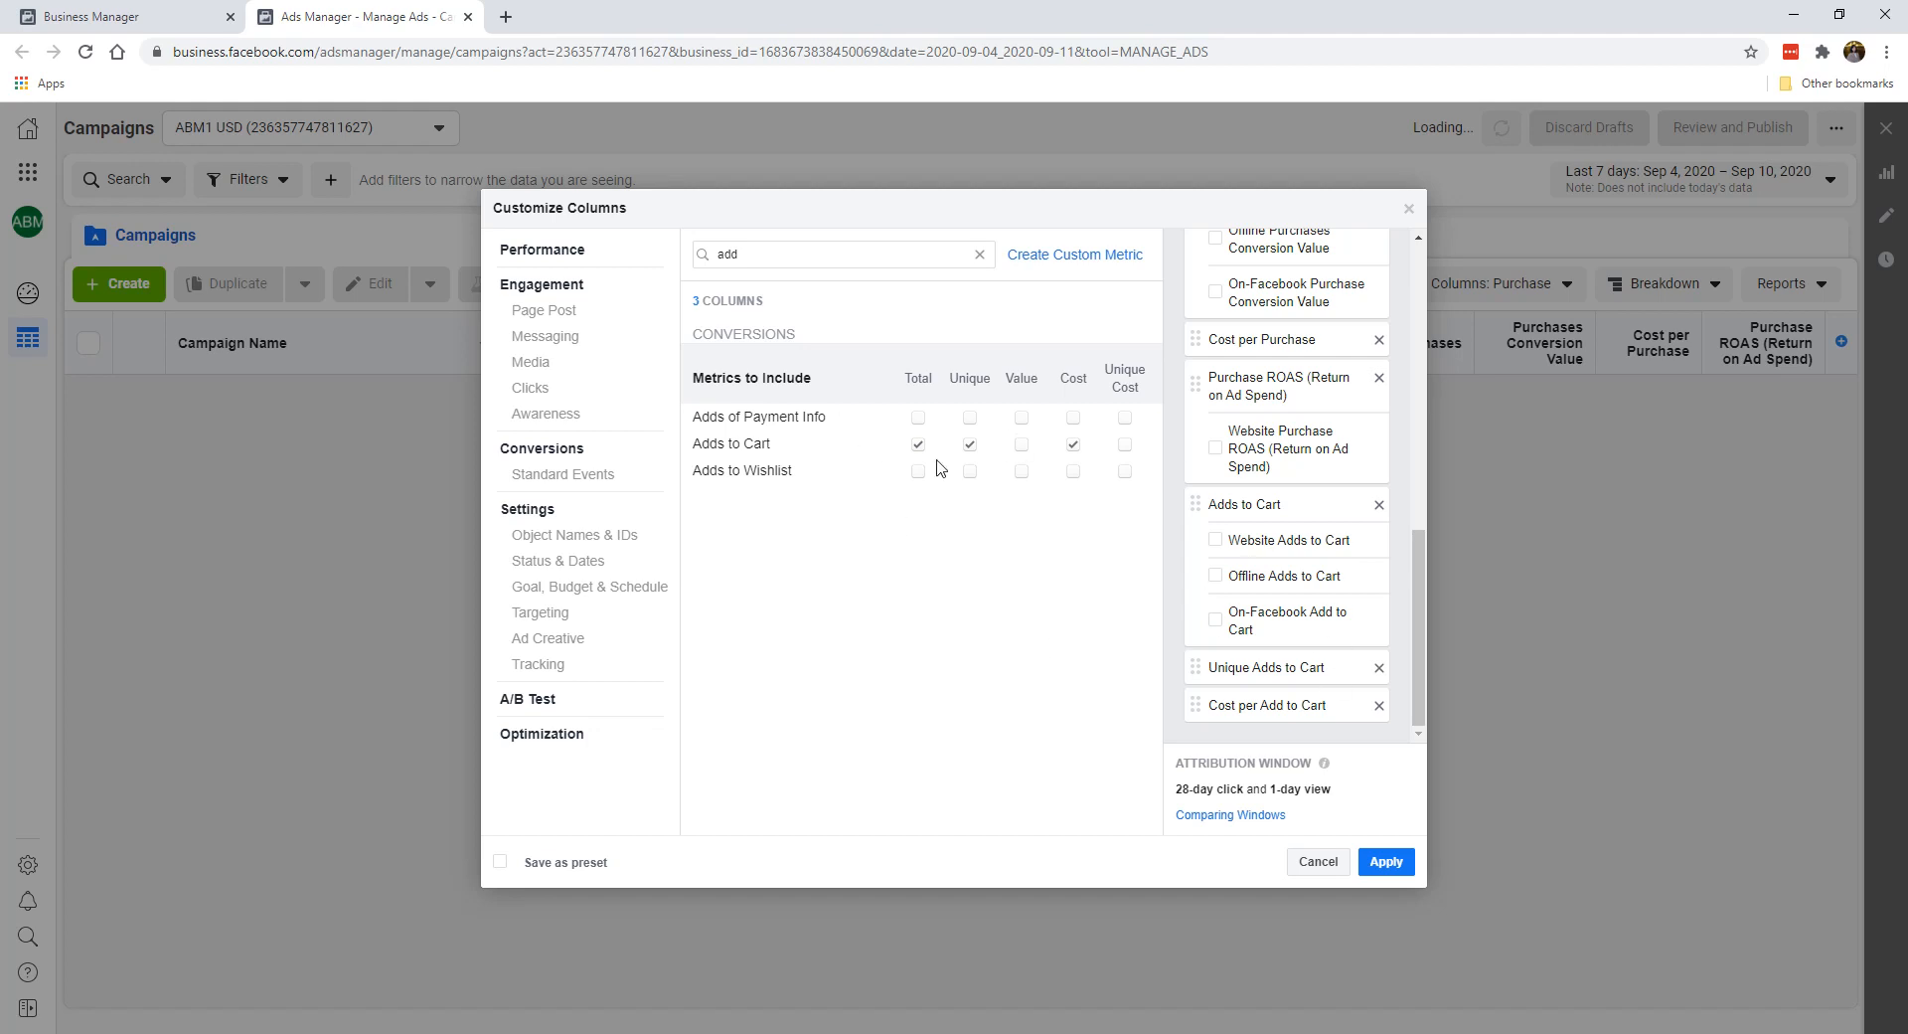
pyautogui.click(969, 445)
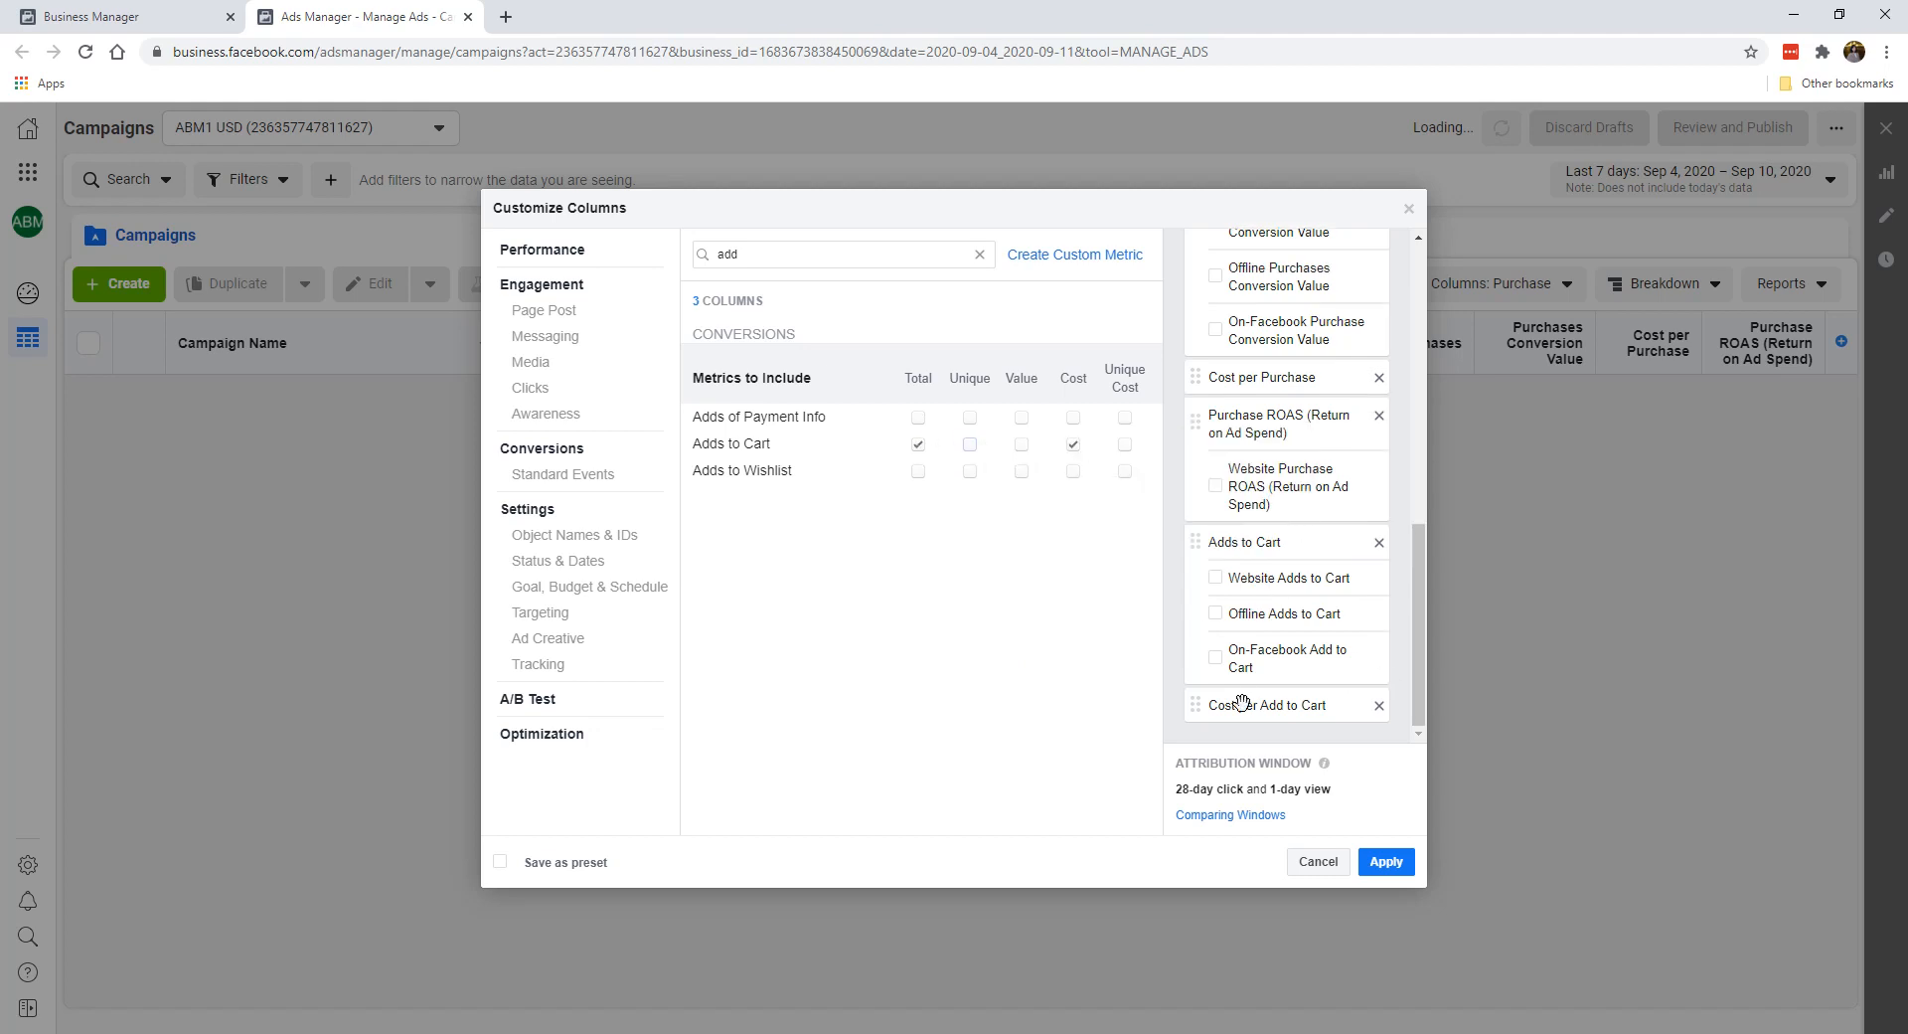
# Search for "ini" and add total and cost for Checkouts Initiated, excluding the website, offline and on-Facebook sub-metrics.
pyautogui.moveTo(832, 248); pyautogui.dragTo(655, 238)
pyautogui.write('ini')
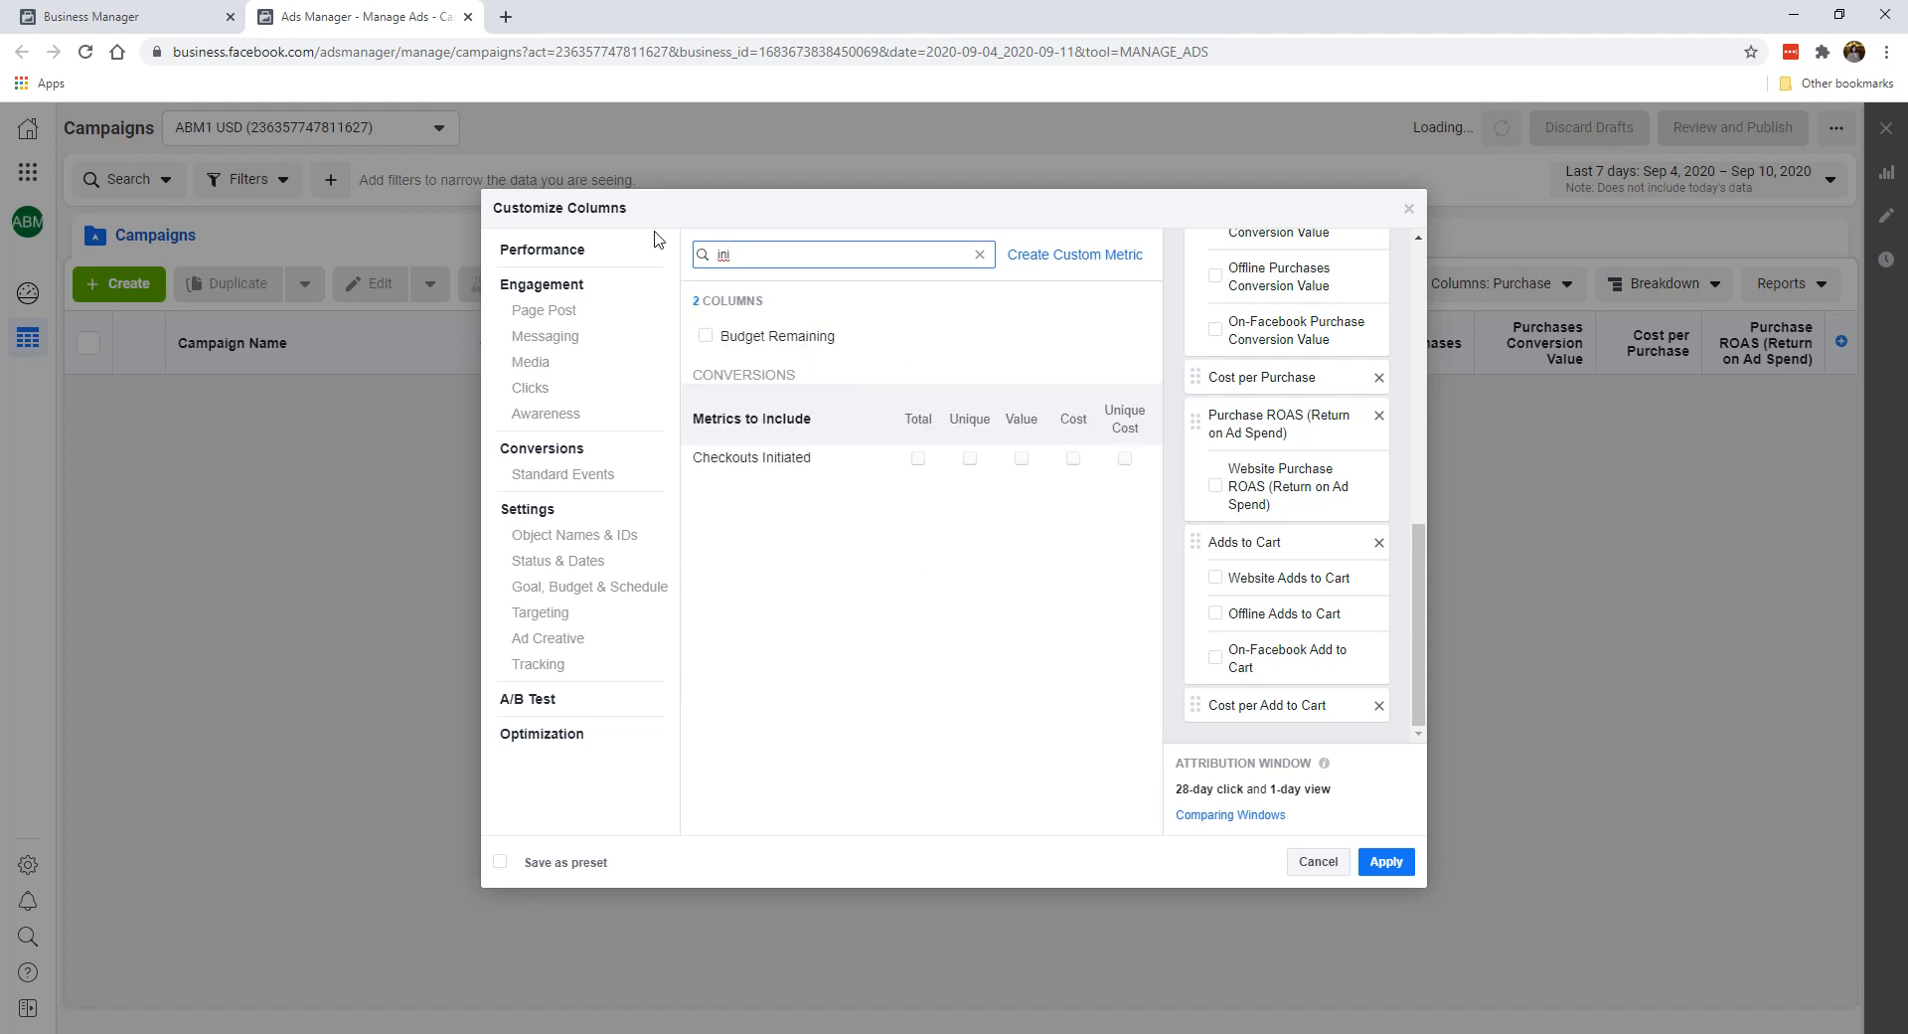
pyautogui.click(915, 460)
pyautogui.click(1073, 459)
pyautogui.click(1216, 602)
pyautogui.click(1215, 656)
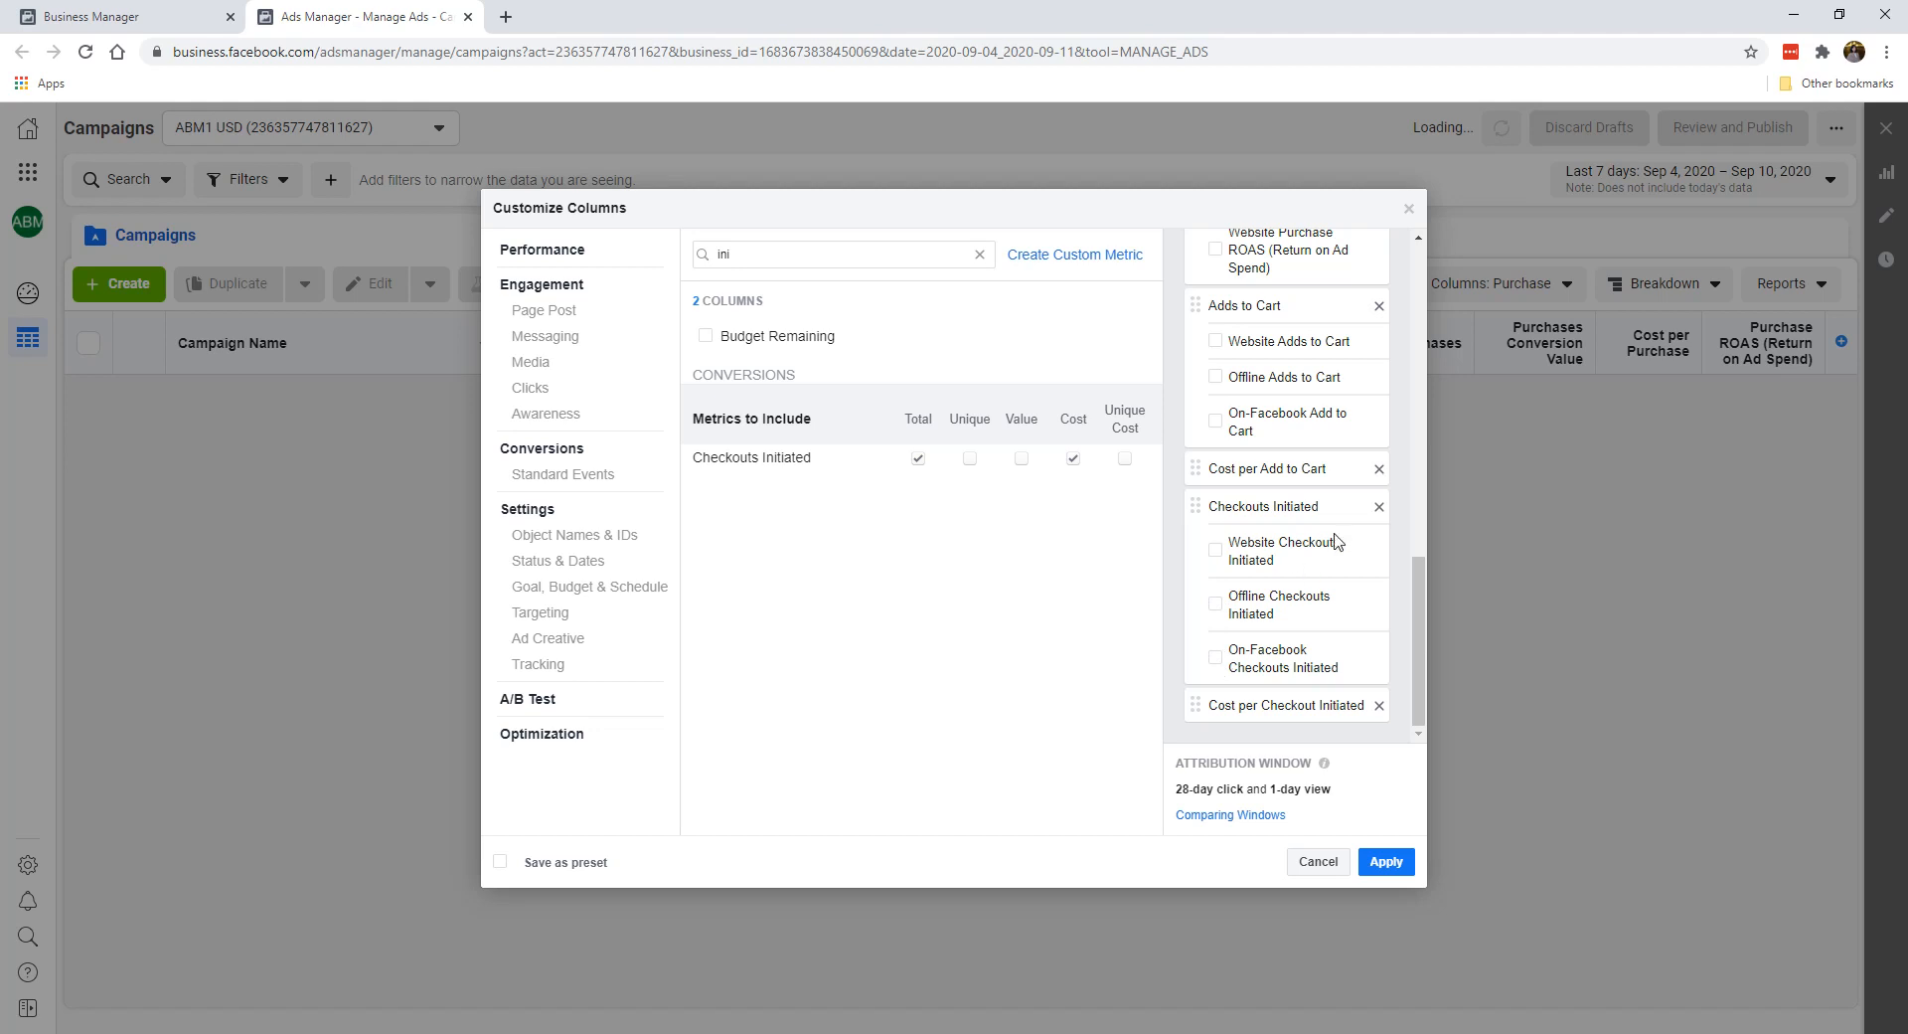
# Remove Checkouts Initiated and Cost per Checkout Initiated from the selected columns.
pyautogui.click(1380, 507)
pyautogui.click(1378, 704)
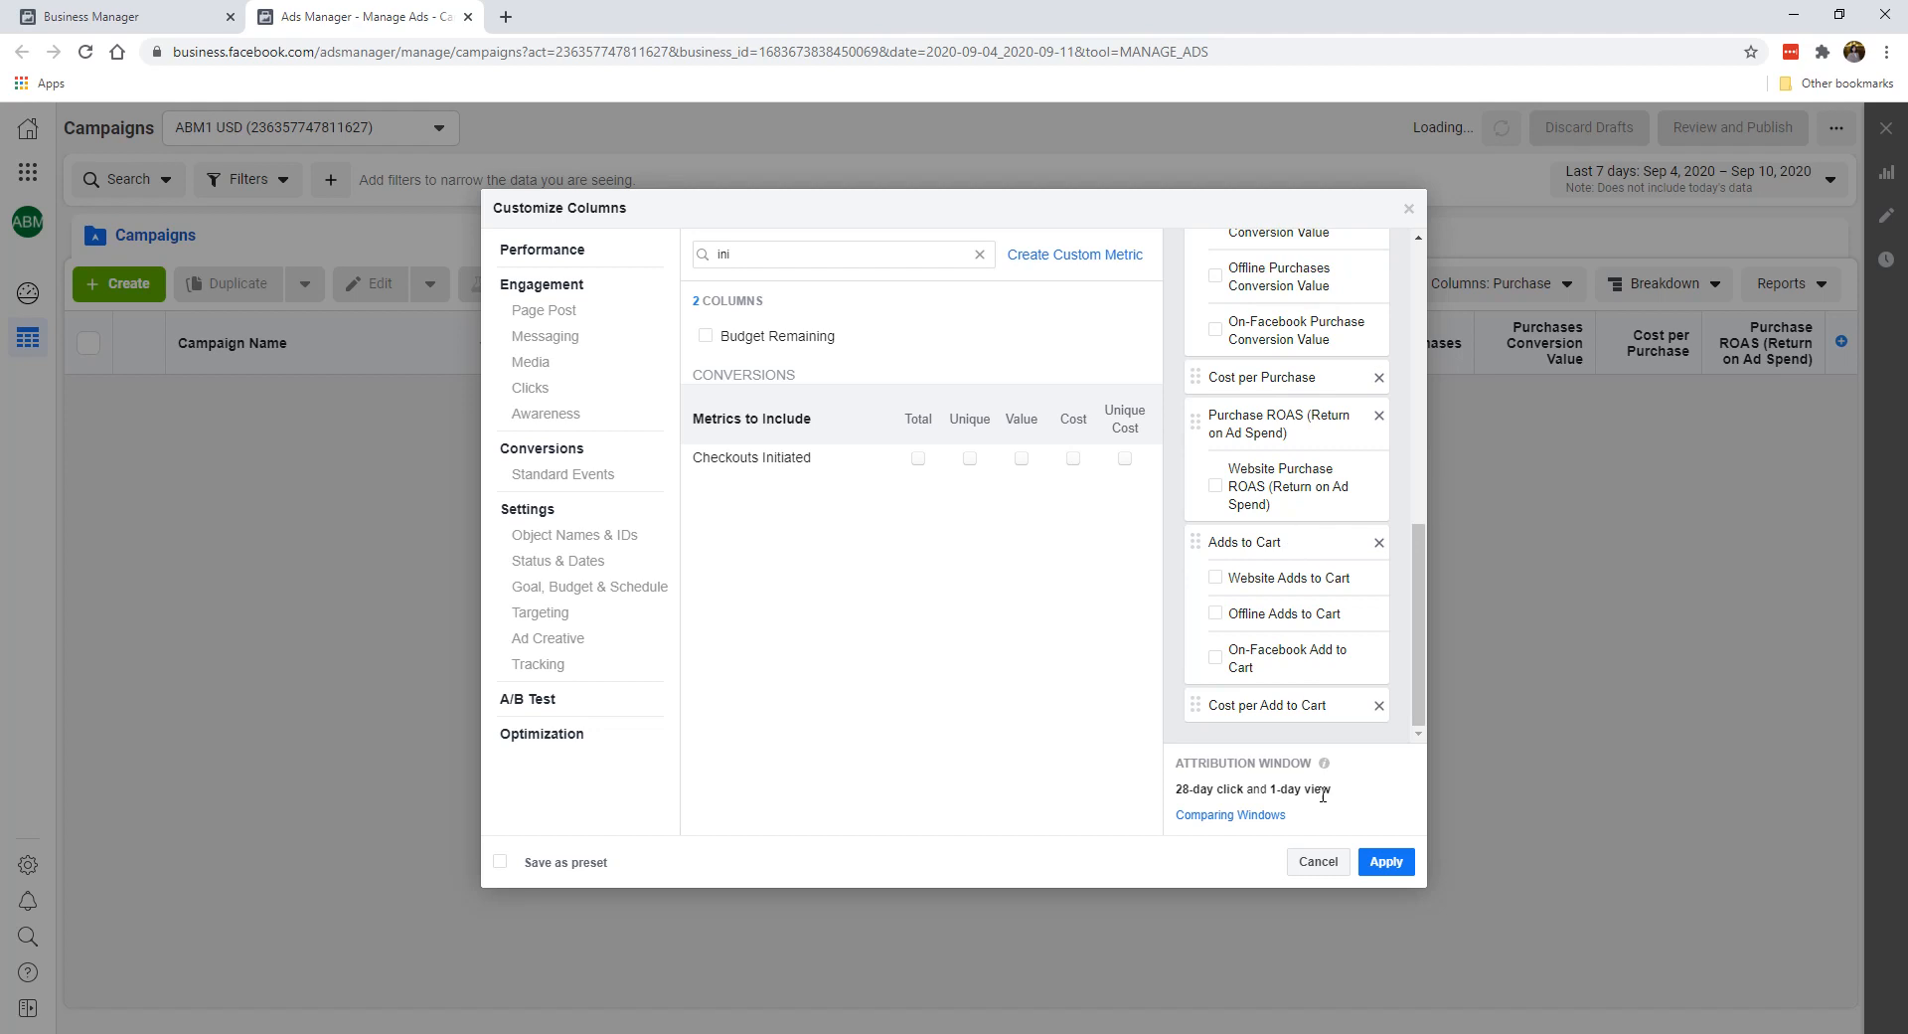
# Save the extended column selection as a preset named "E-Commerce" and apply it to the campaign table.
pyautogui.click(585, 863)
pyautogui.moveTo(702, 873); pyautogui.dragTo(507, 840)
pyautogui.write('E-Commerce')
pyautogui.click(1386, 861)
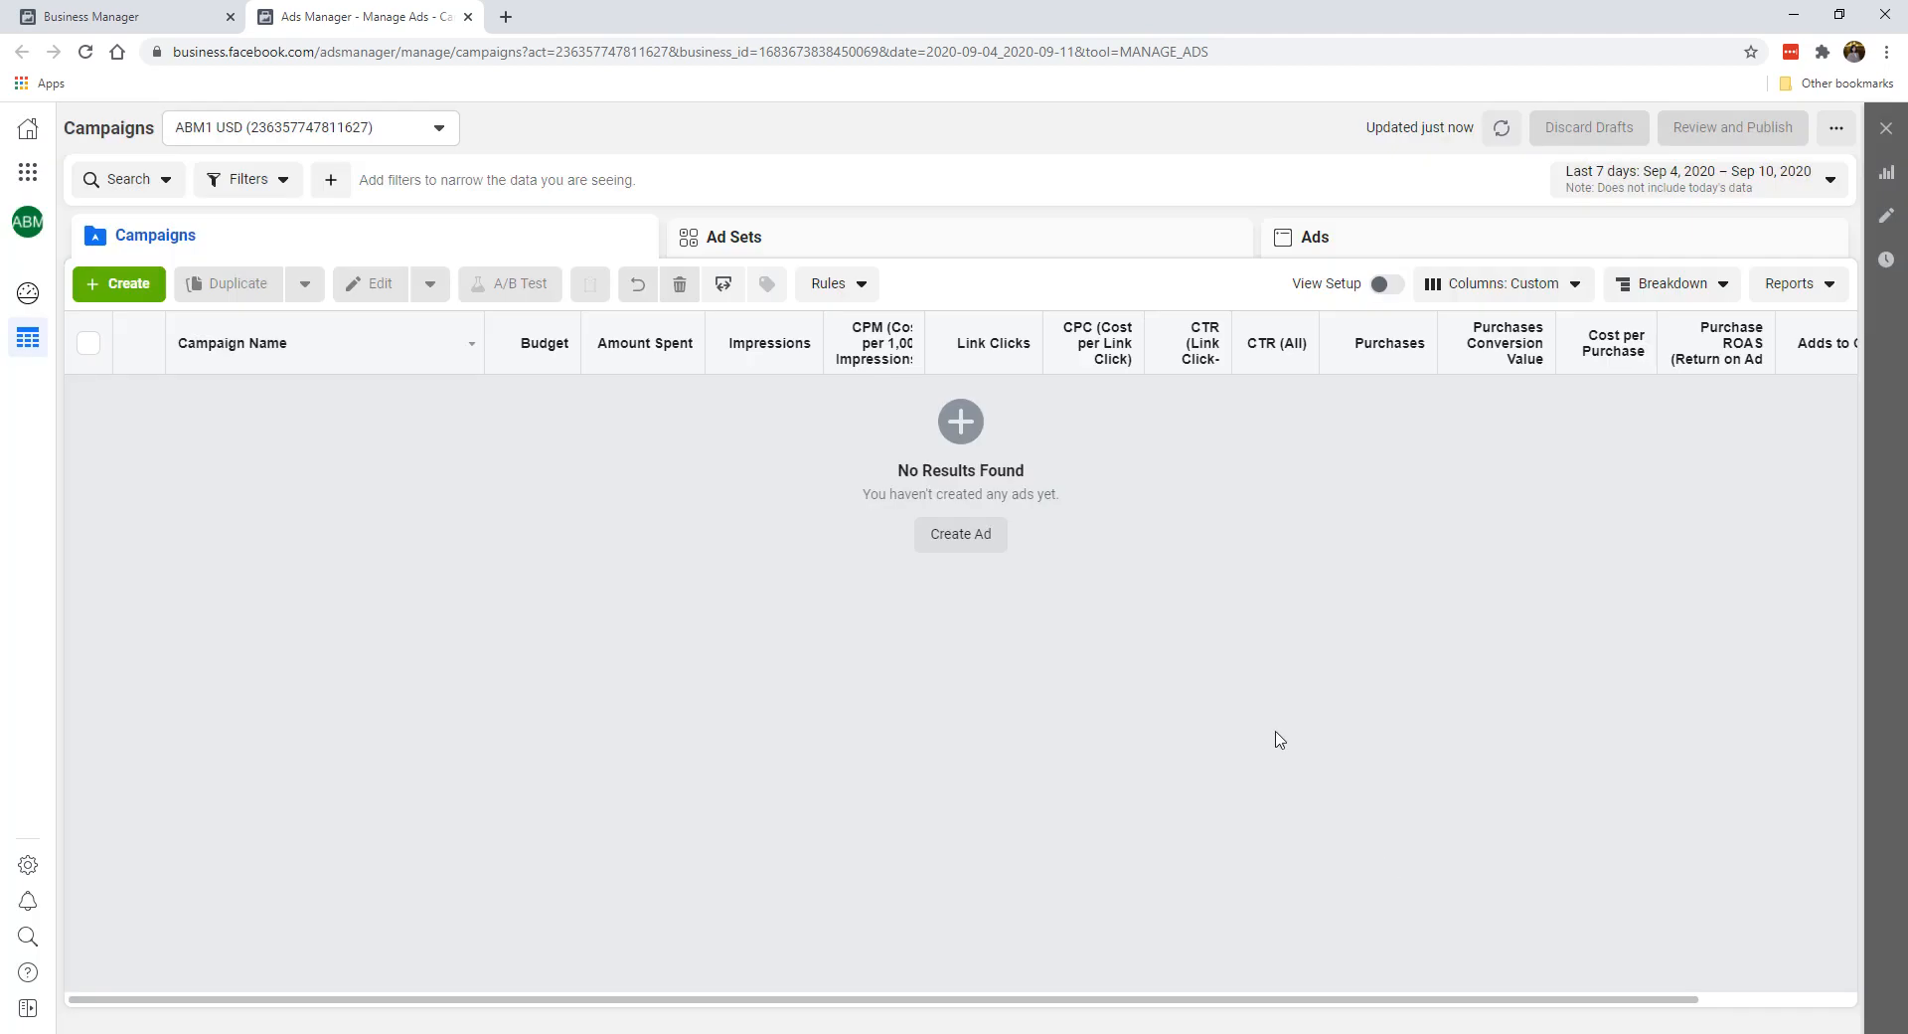